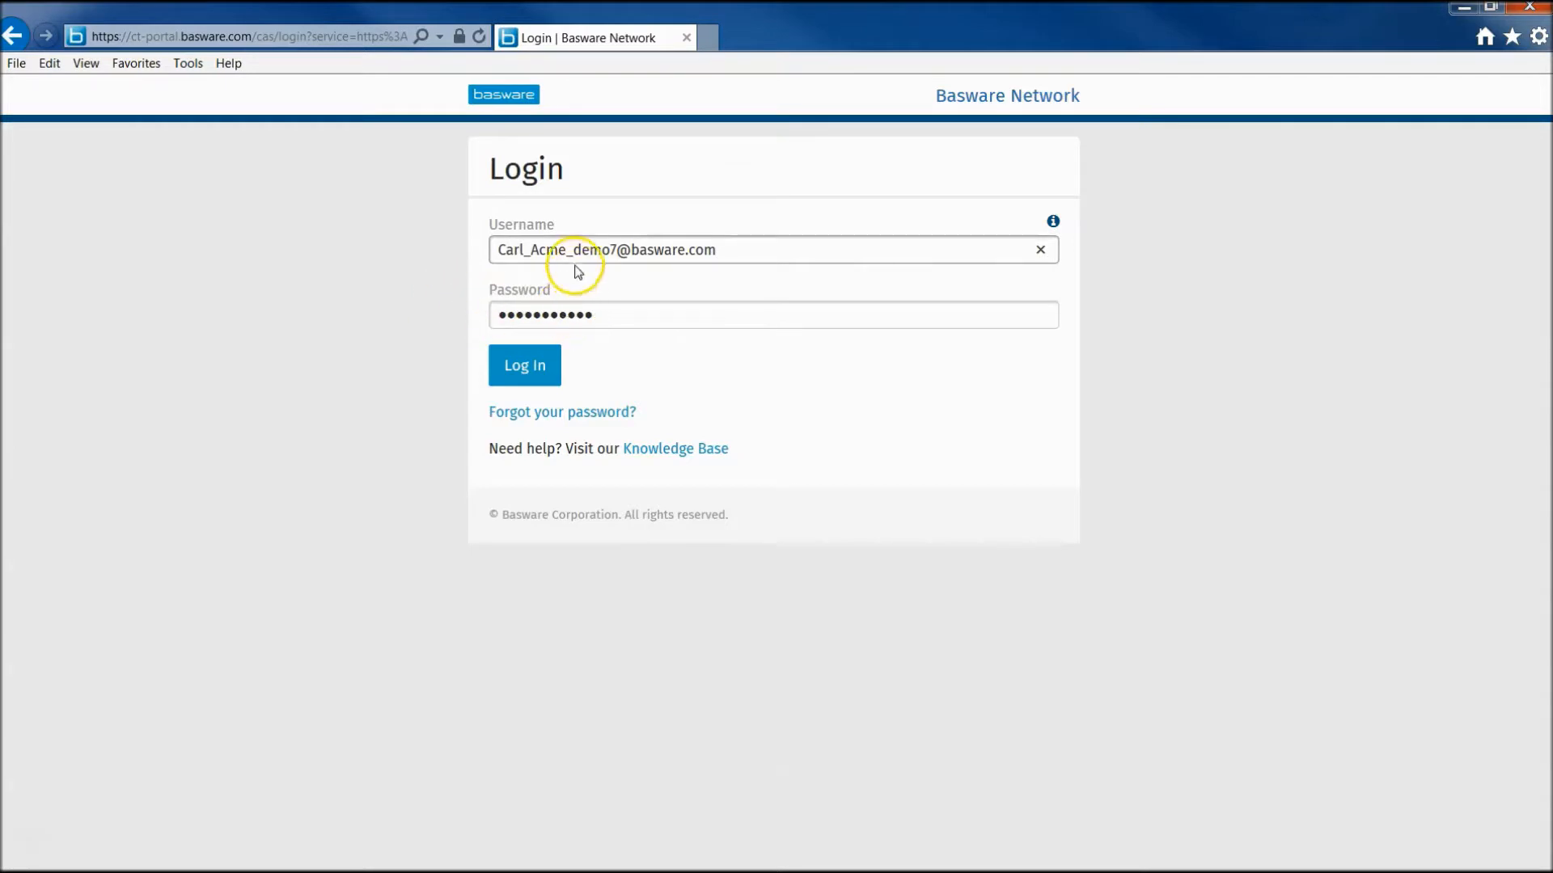
- Enter the password and log in to the supplier's Basware Network account
left_click(615, 322)
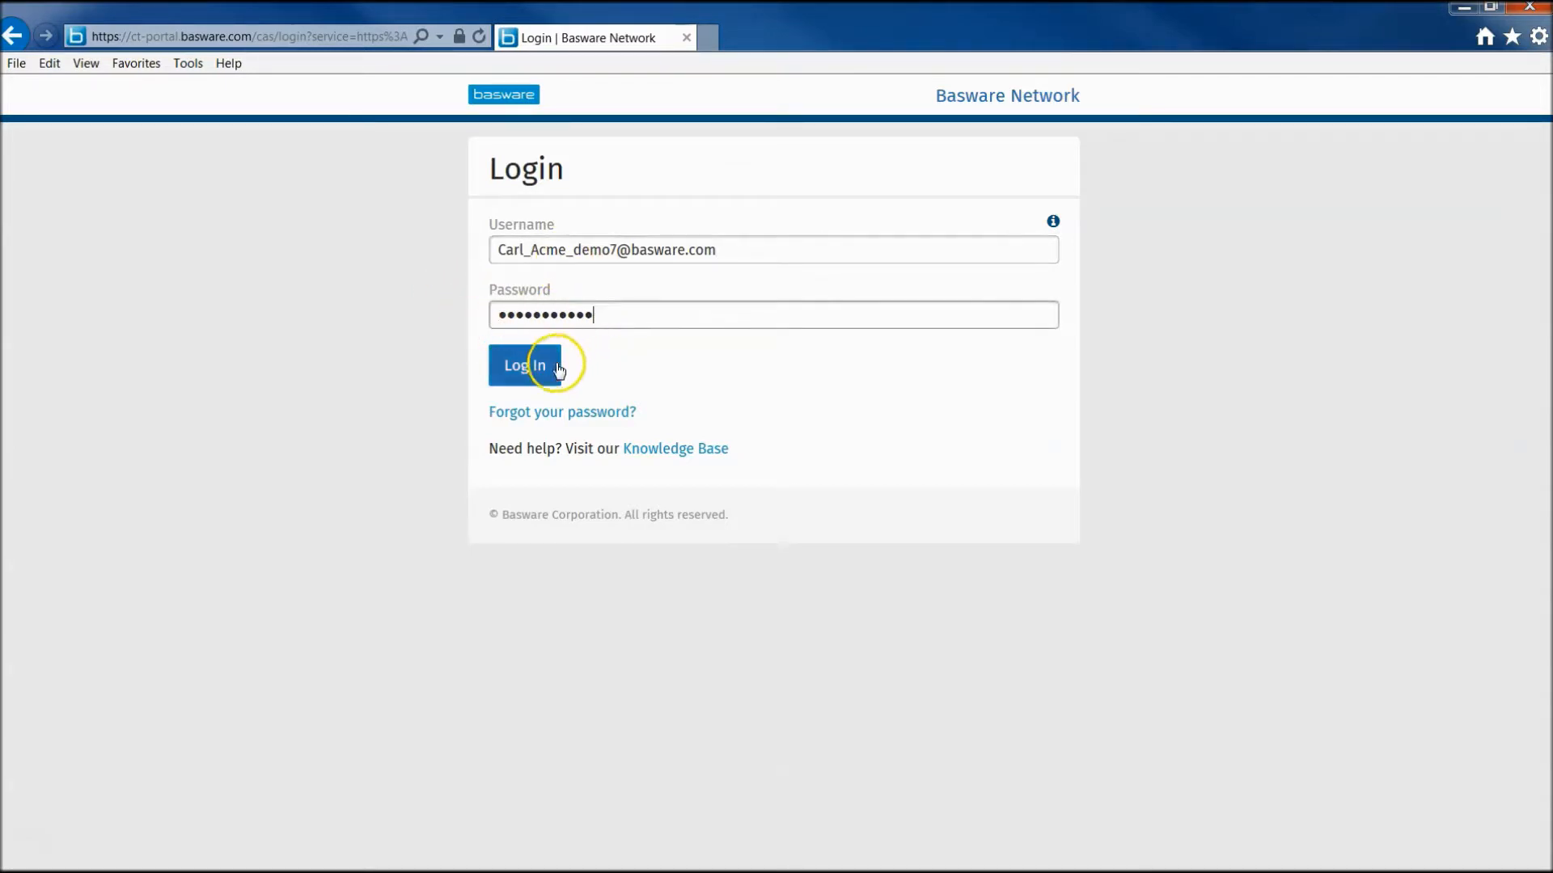
left_click(530, 372)
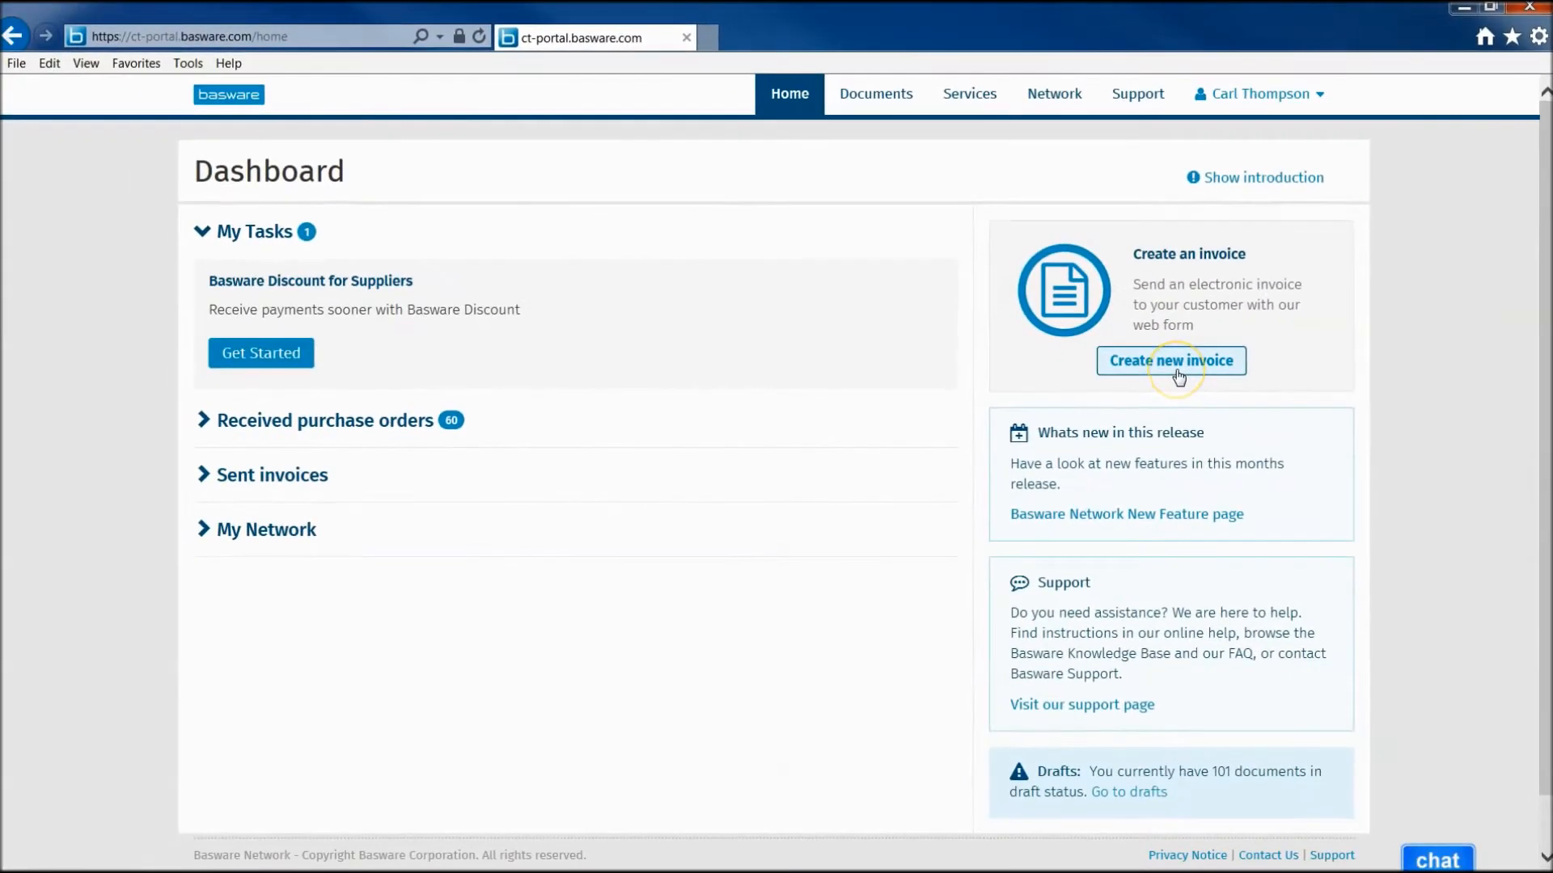
- Start a new invoice from the Home page's Create an invoice panel and review the draft form
left_click(1178, 361)
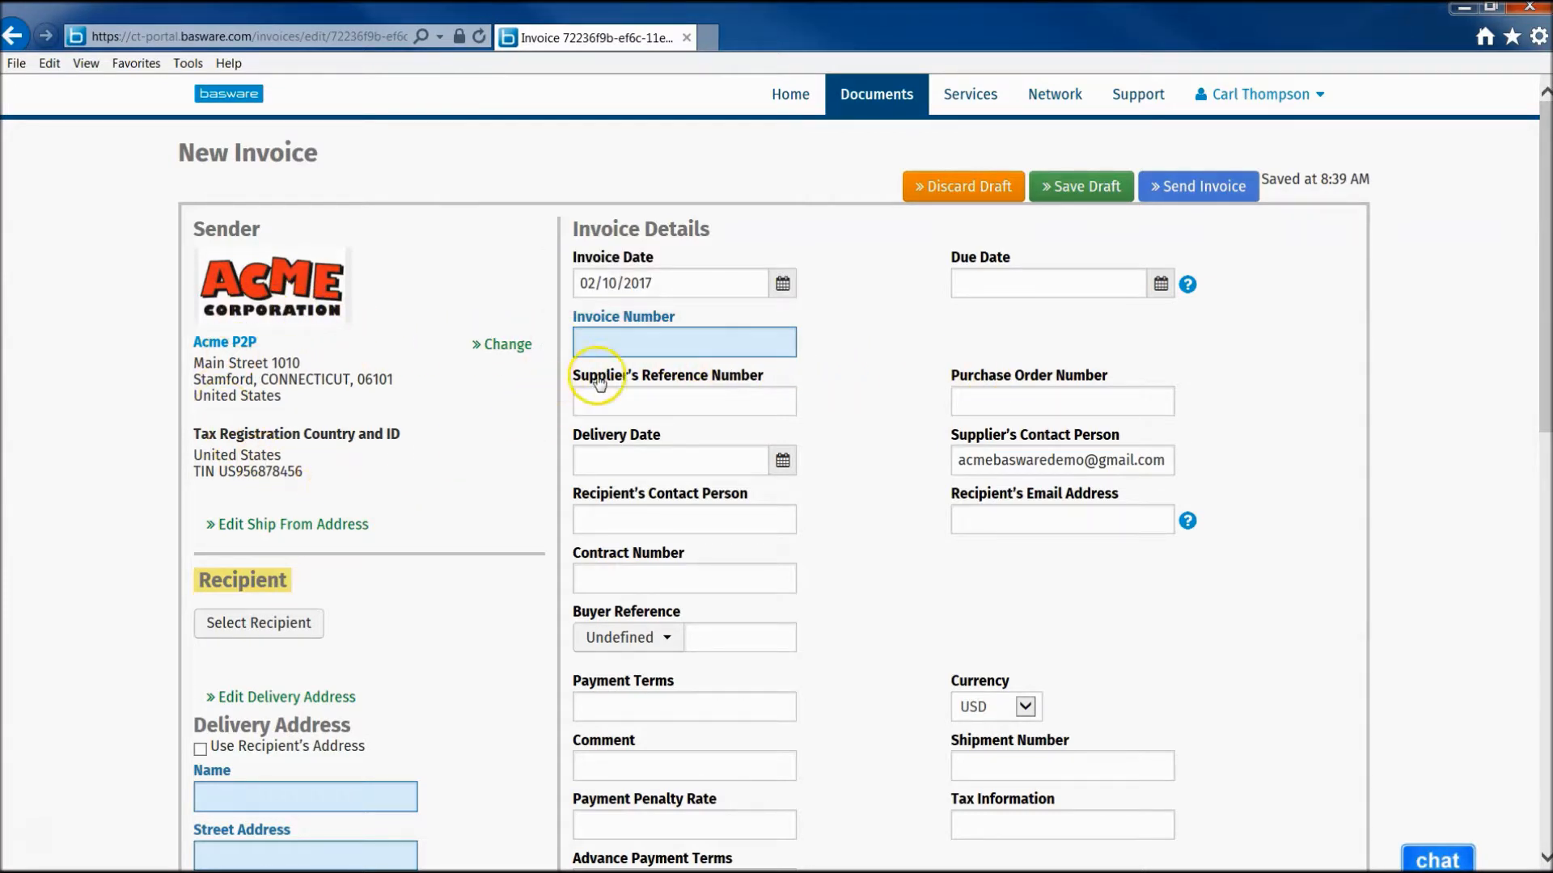
scroll(371, 525, "down", 3)
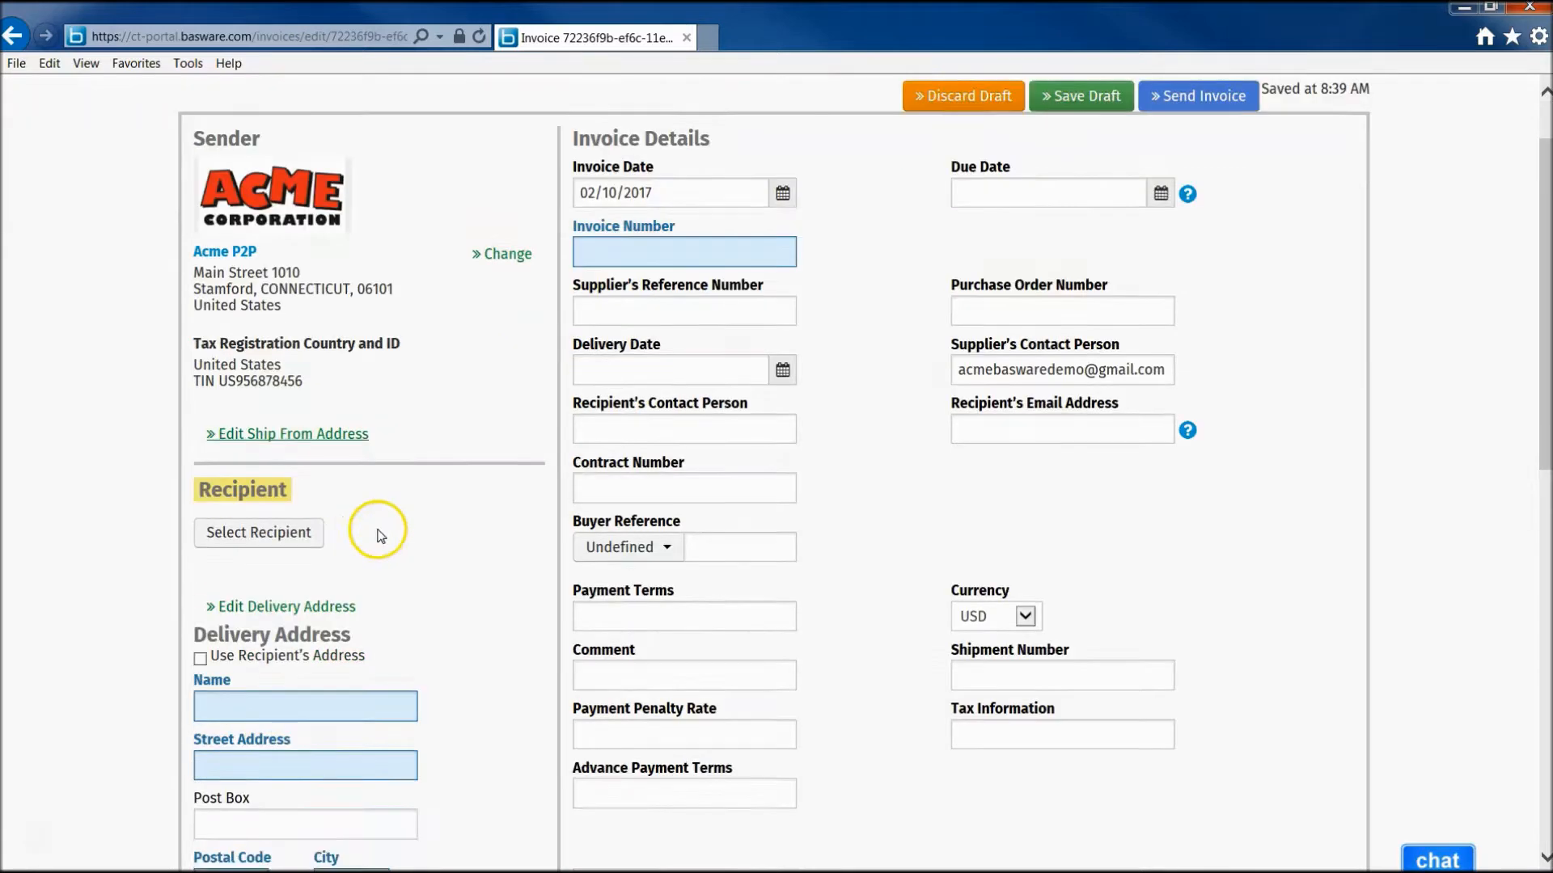
- Pick Specsavers Optical Group Limited from the Select Recipient company list
left_click(280, 387)
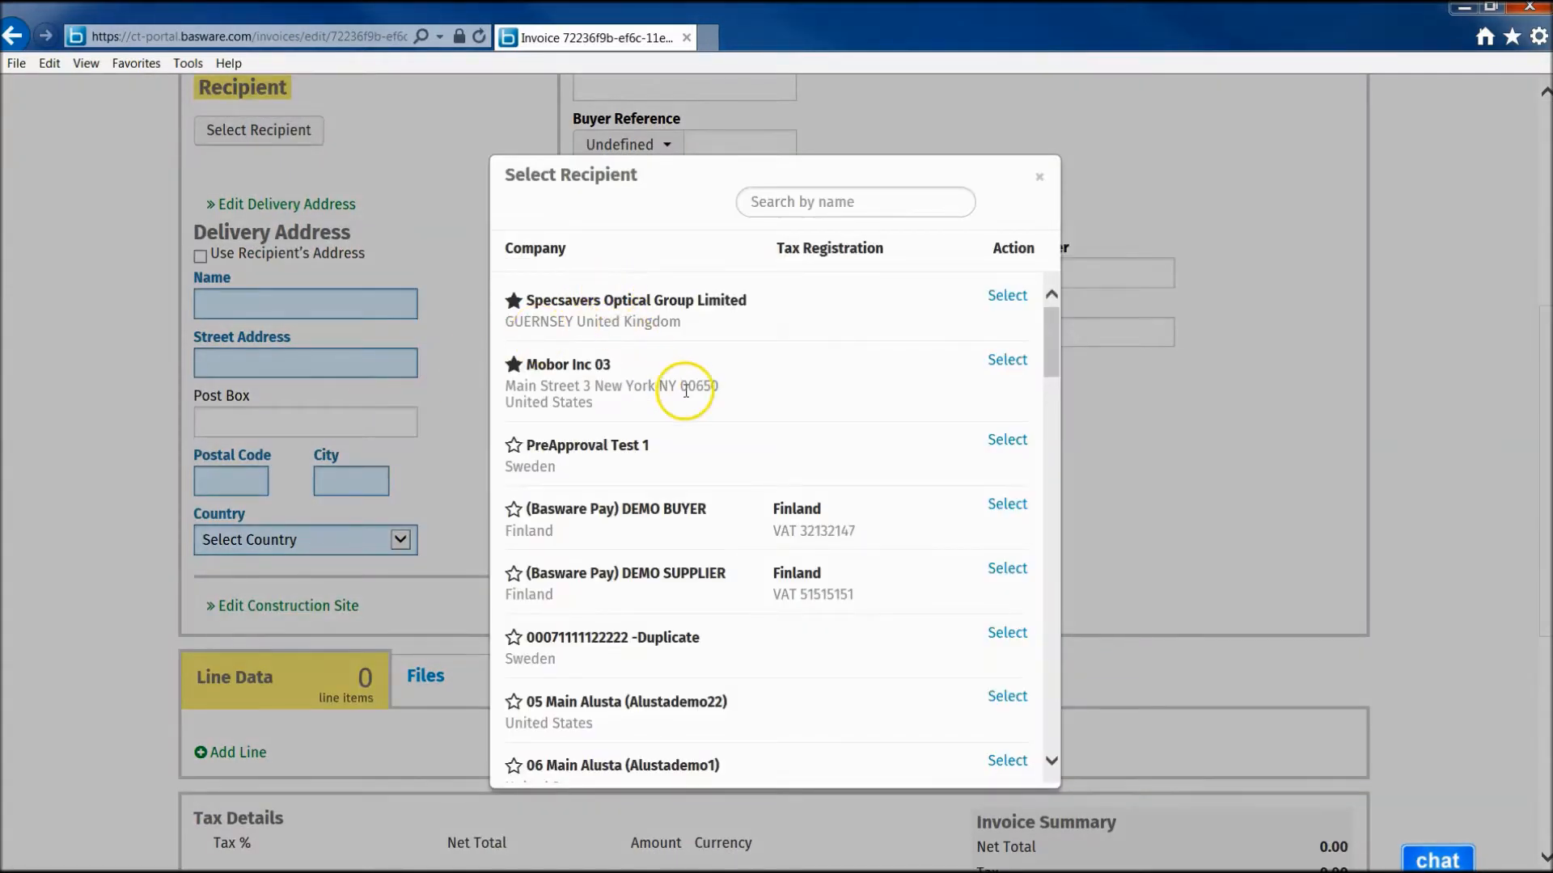
scroll(688, 396, "down", 3)
scroll(692, 400, "down", 10)
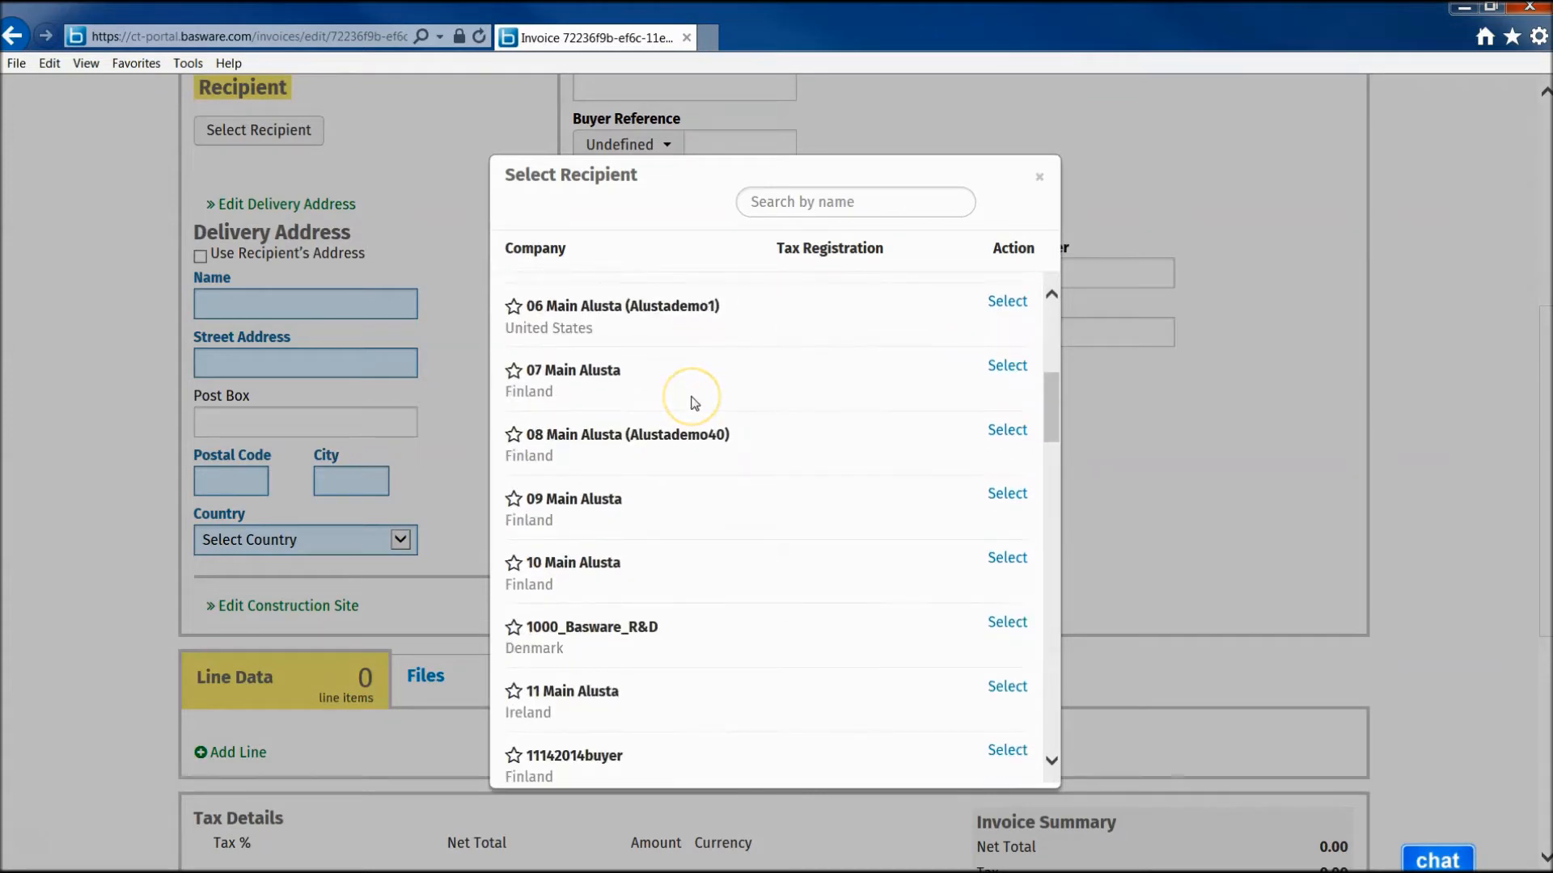
scroll(692, 397, "down", 9)
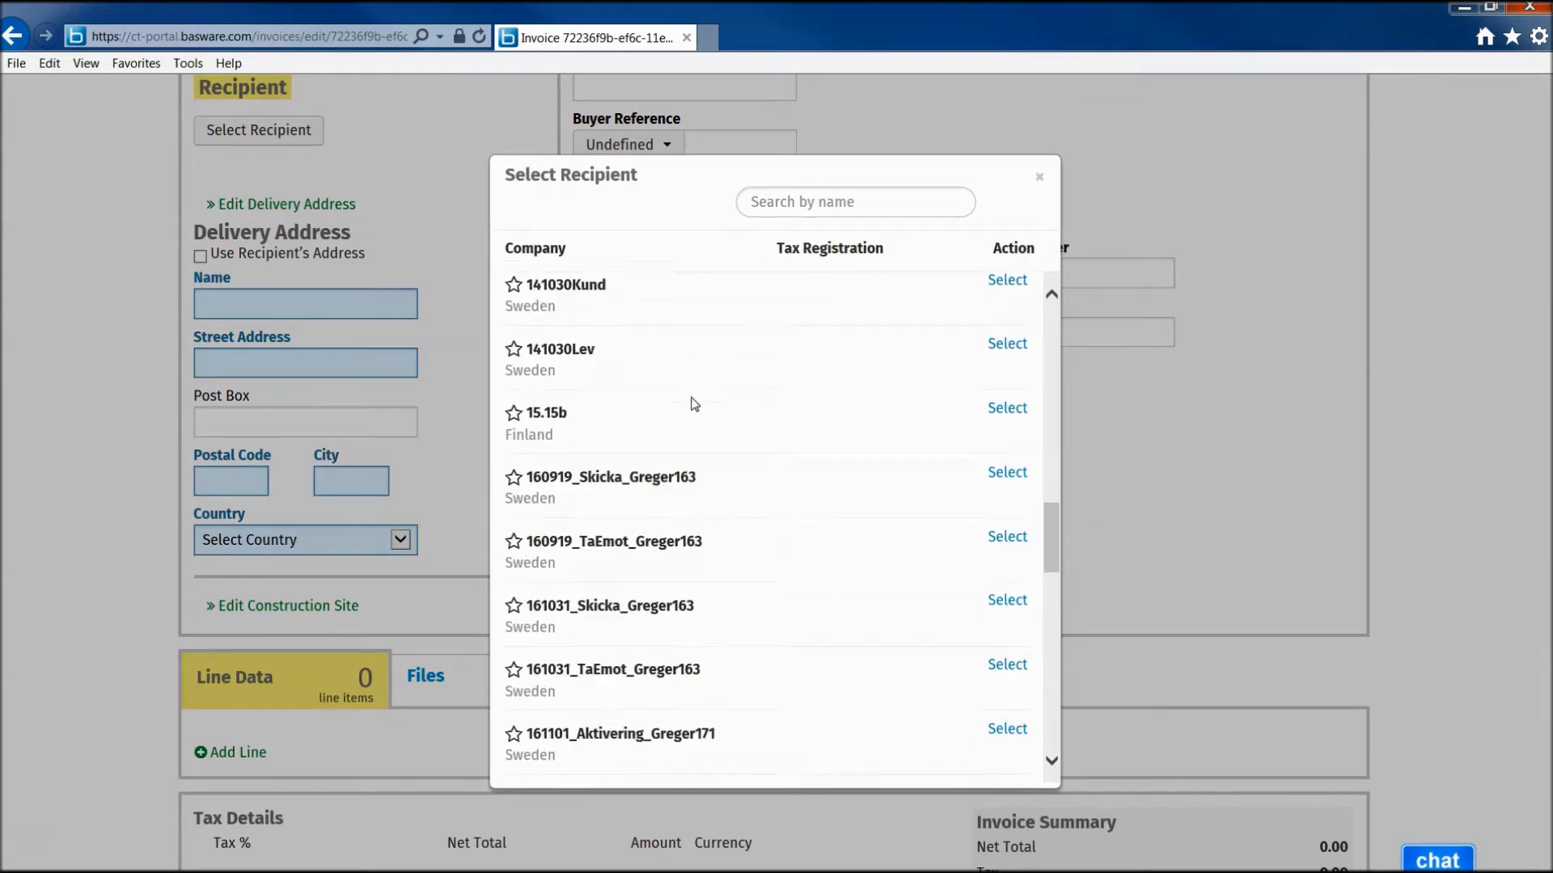
scroll(692, 402, "down", 4)
scroll(700, 406, "up", 13)
scroll(700, 407, "up", 15)
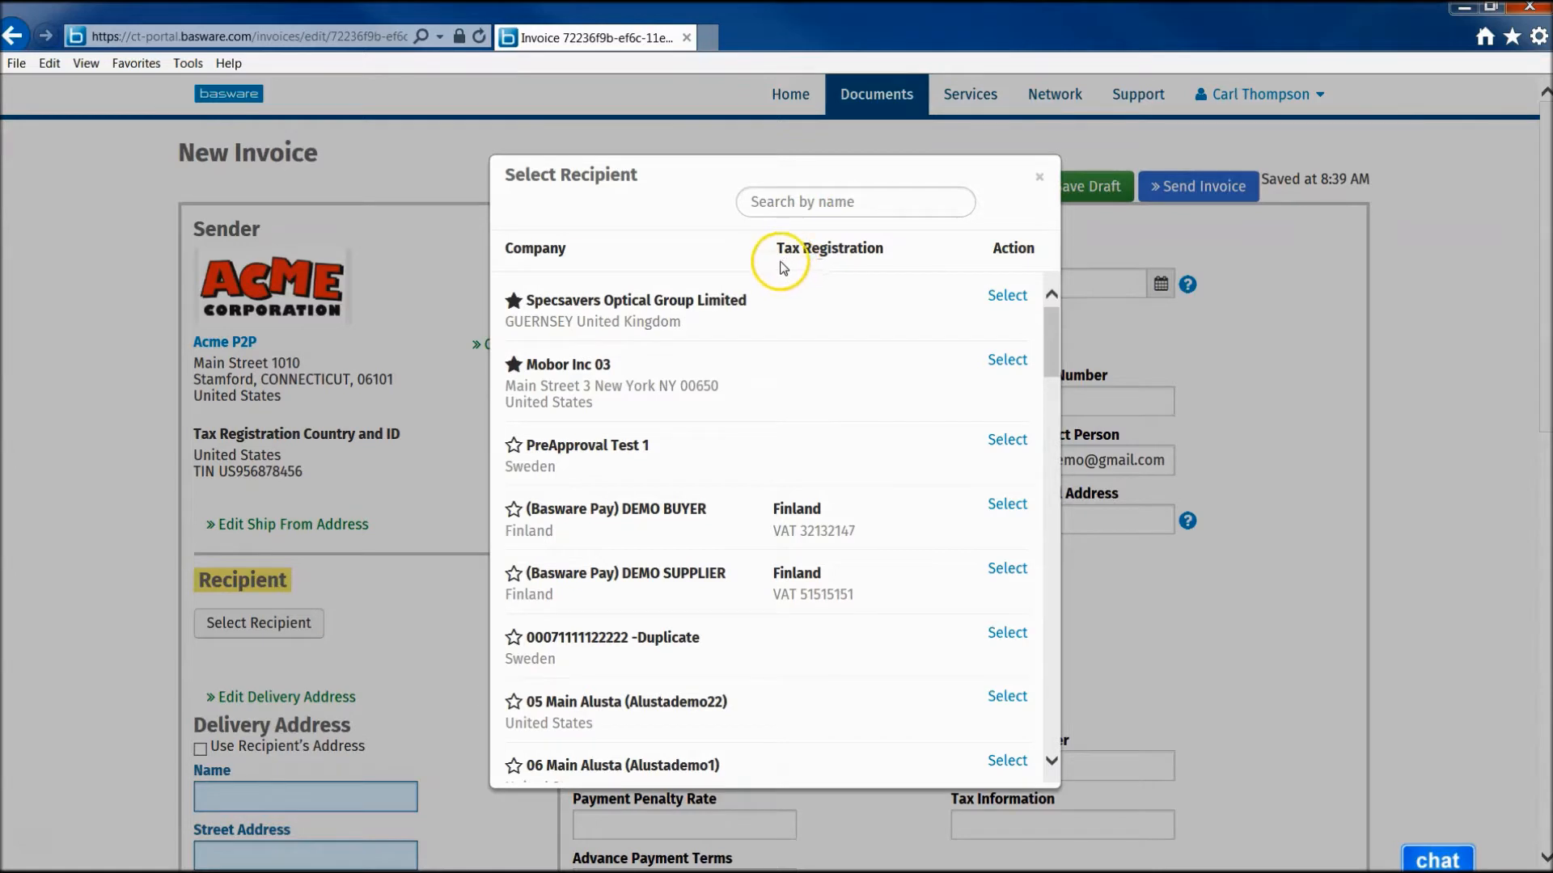
left_click(1007, 296)
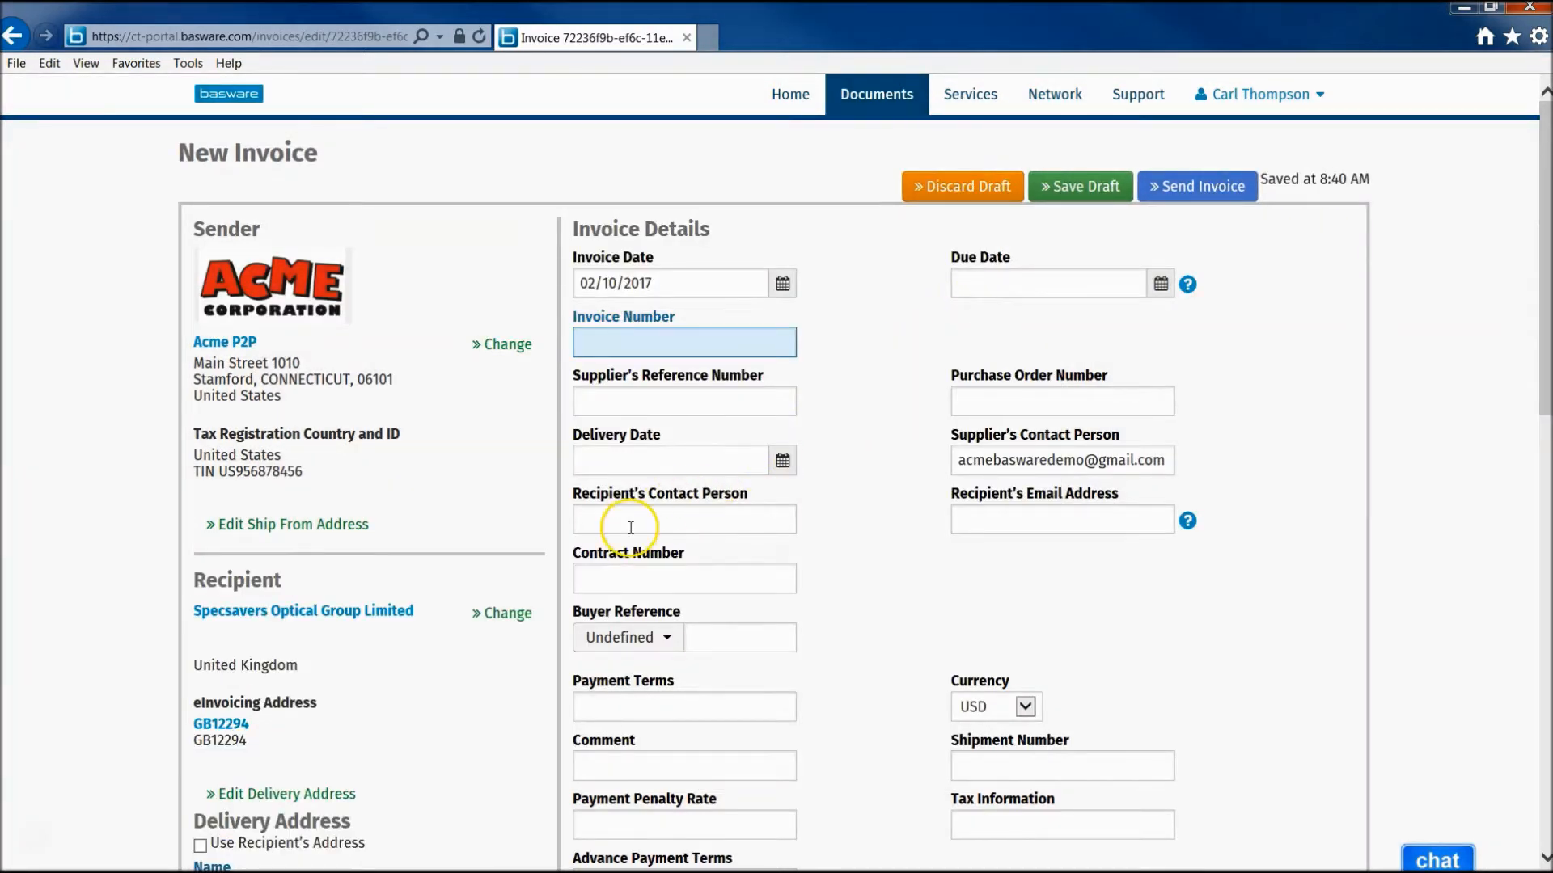
- Enter invoice number 312332231, reference TEST, delivery date 02/10/2017 and the recipient's contact person's name
left_click(611, 343)
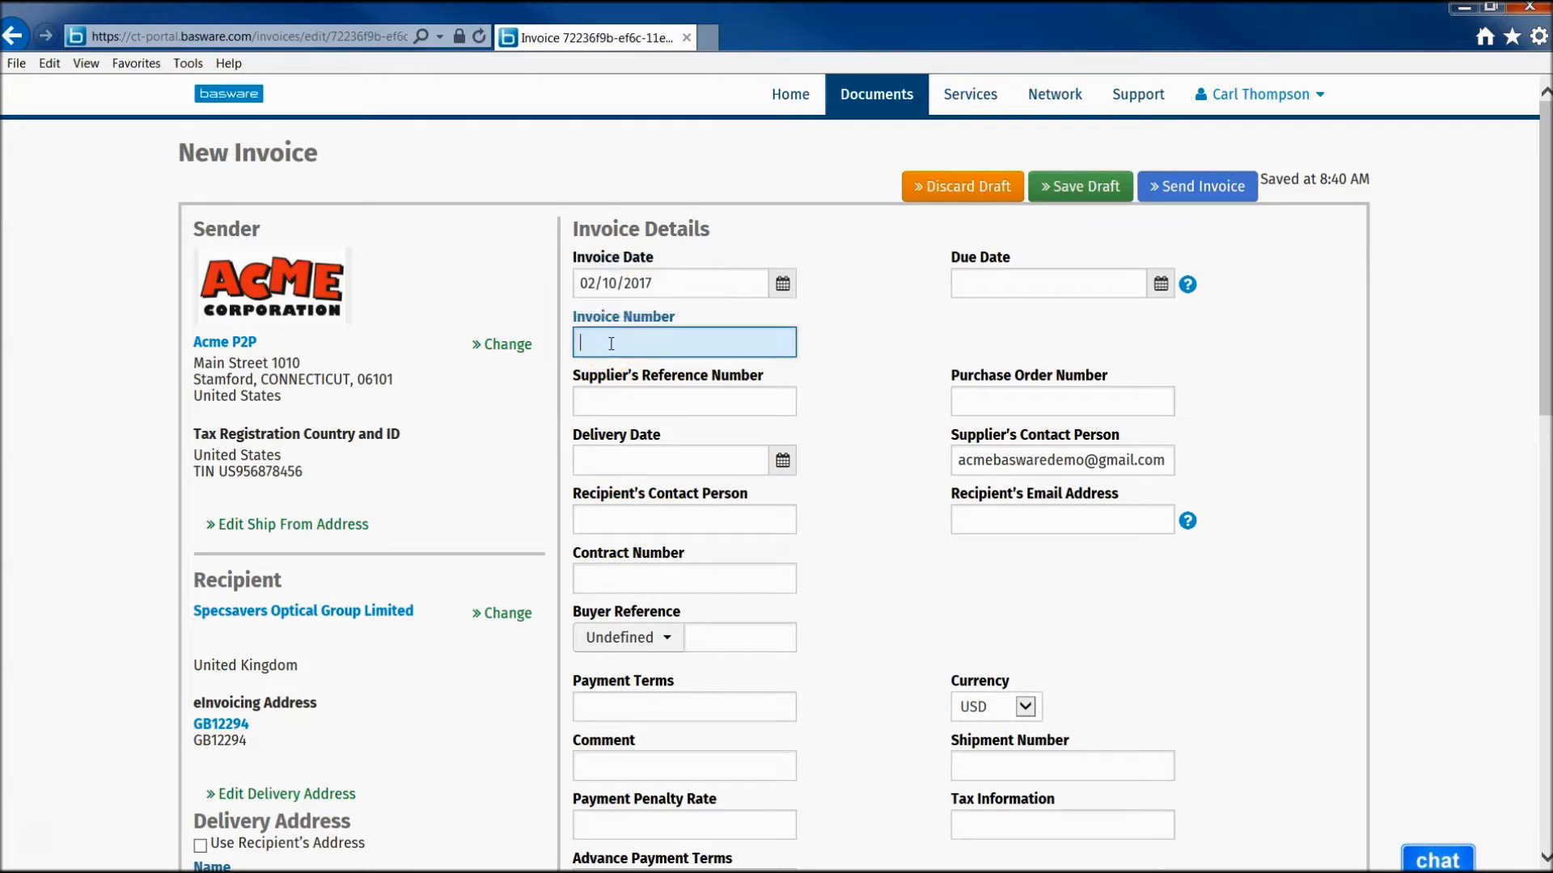
type("312332231")
left_click(697, 402)
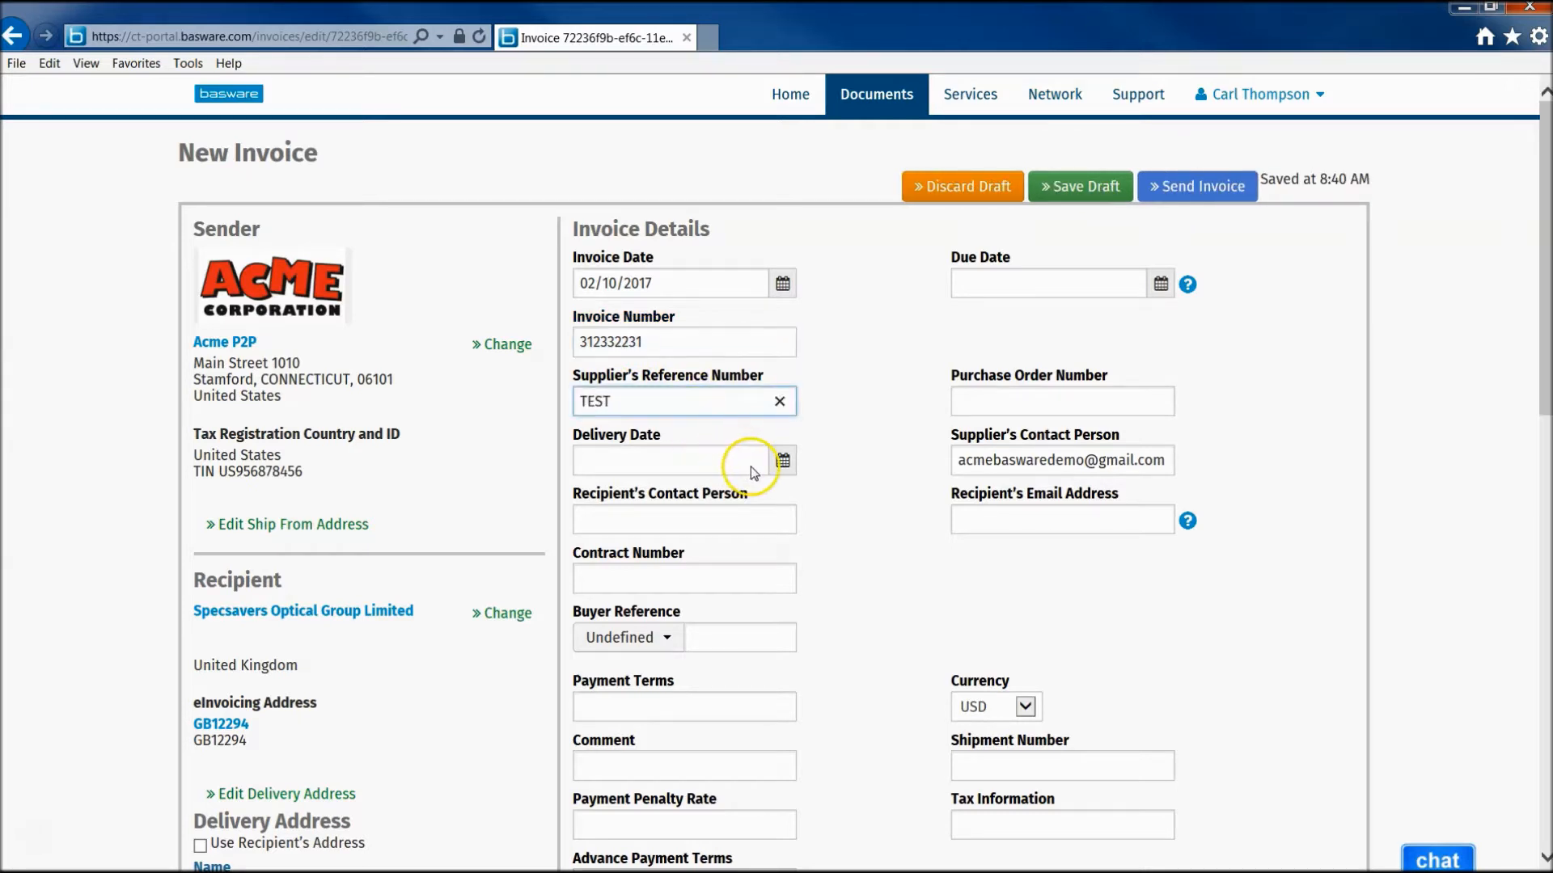
left_click(781, 463)
left_click(769, 596)
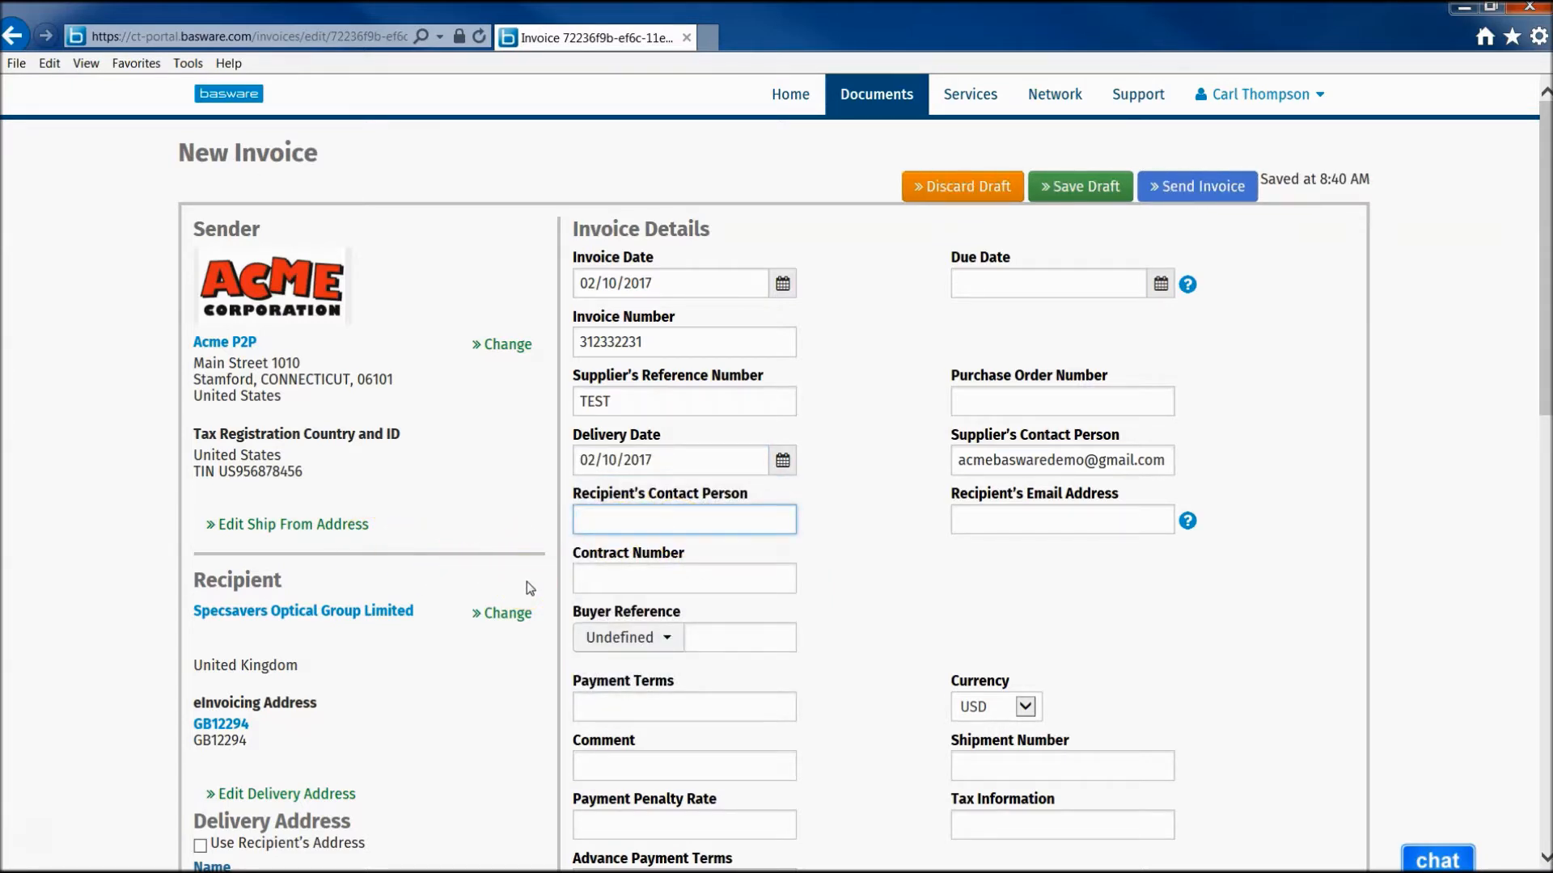
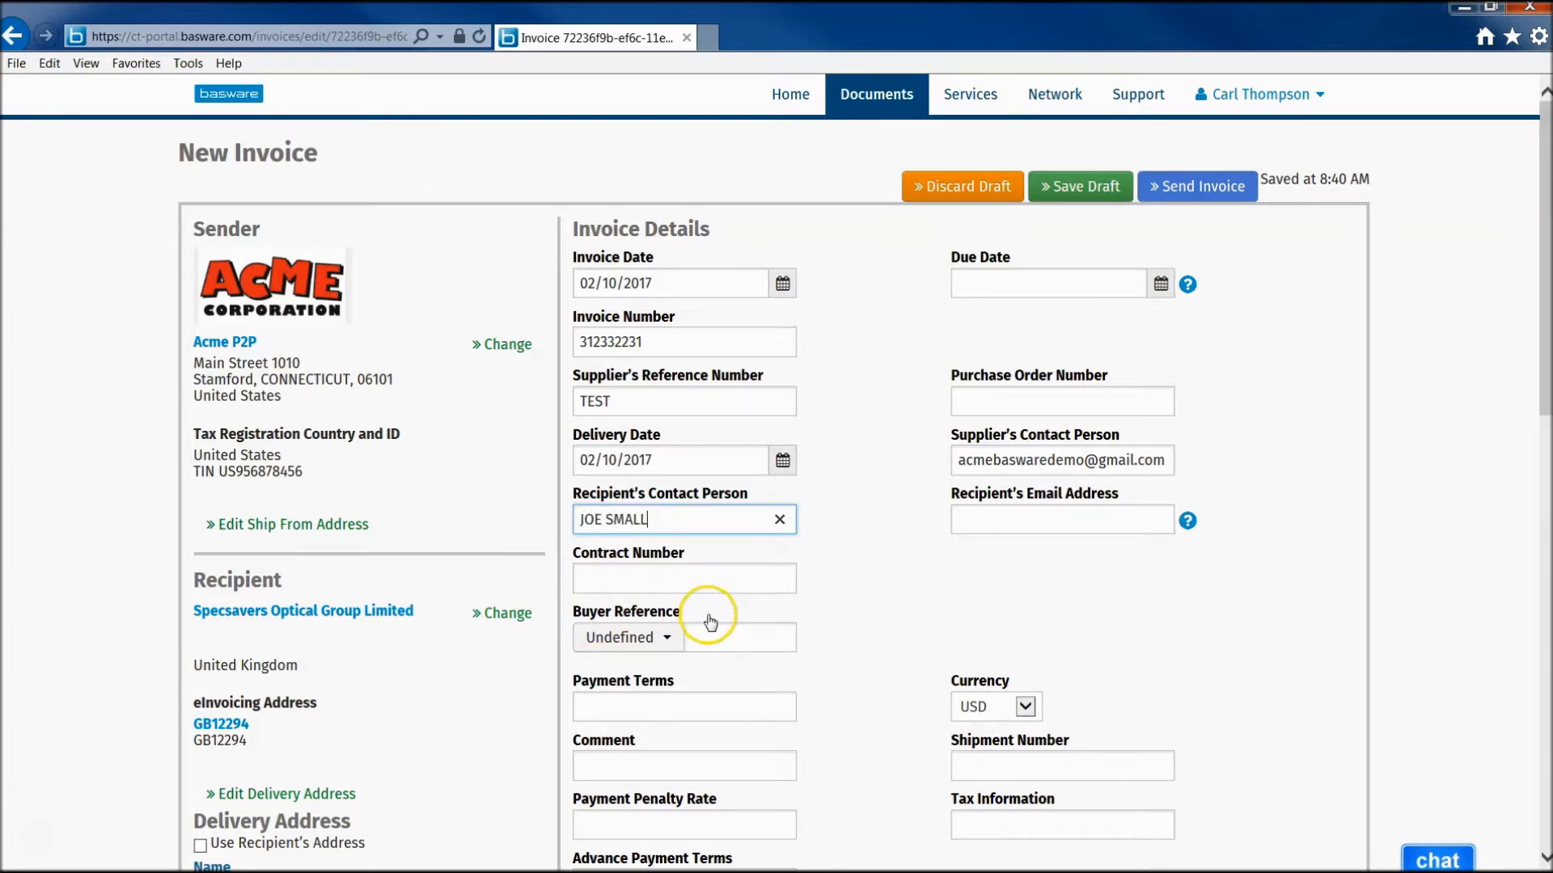
- Set the due date to 02/17/2017 using the calendar picker
scroll(855, 618, "down", 3)
scroll(857, 618, "up", 3)
left_click(1185, 284)
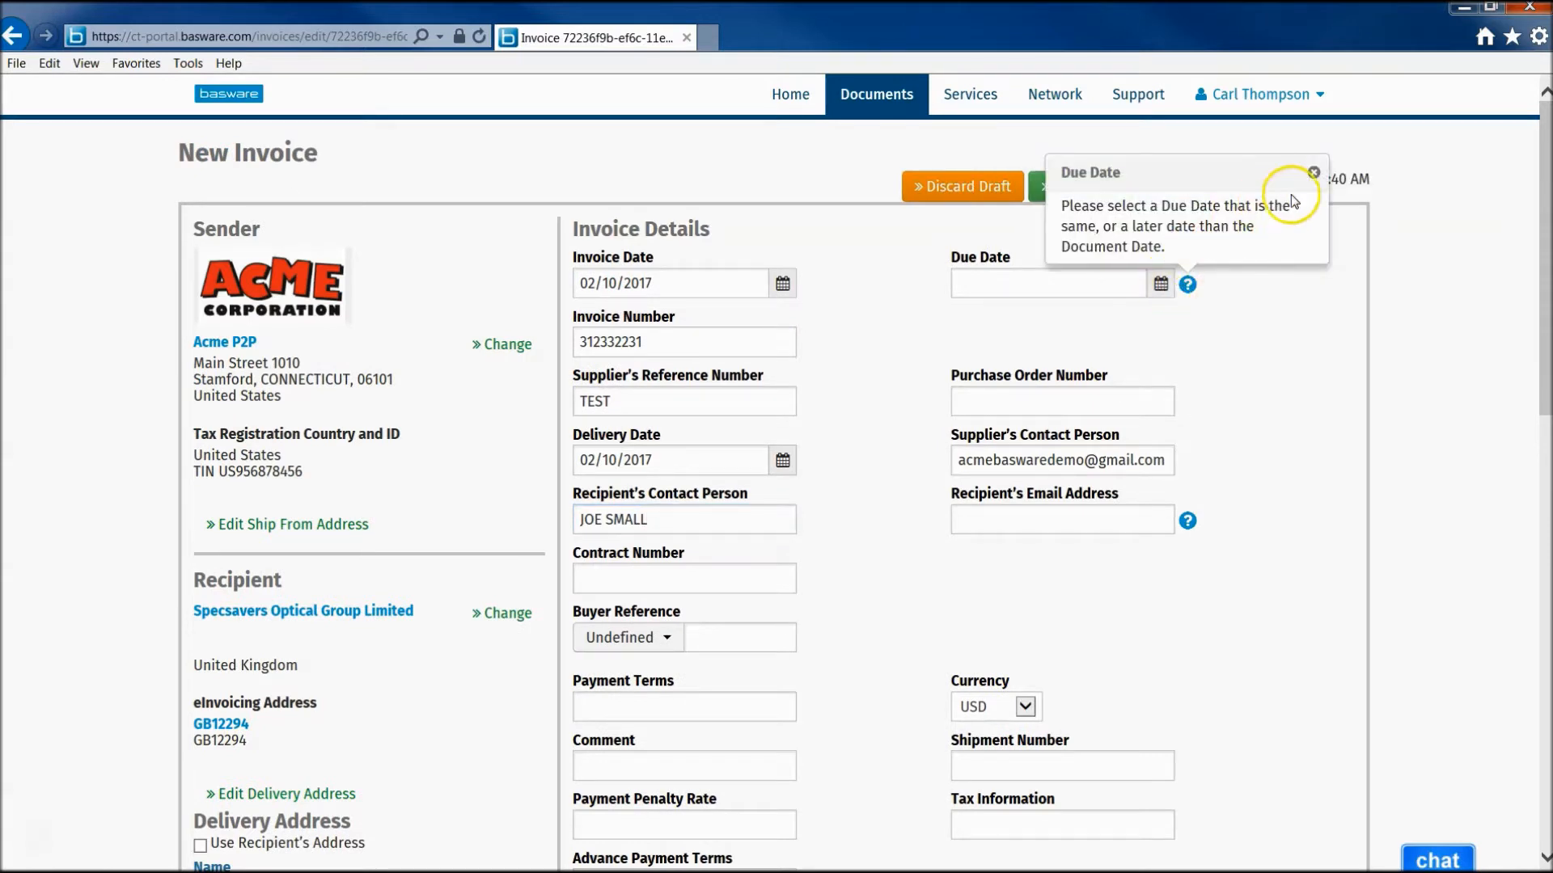
left_click(1310, 175)
left_click(1160, 284)
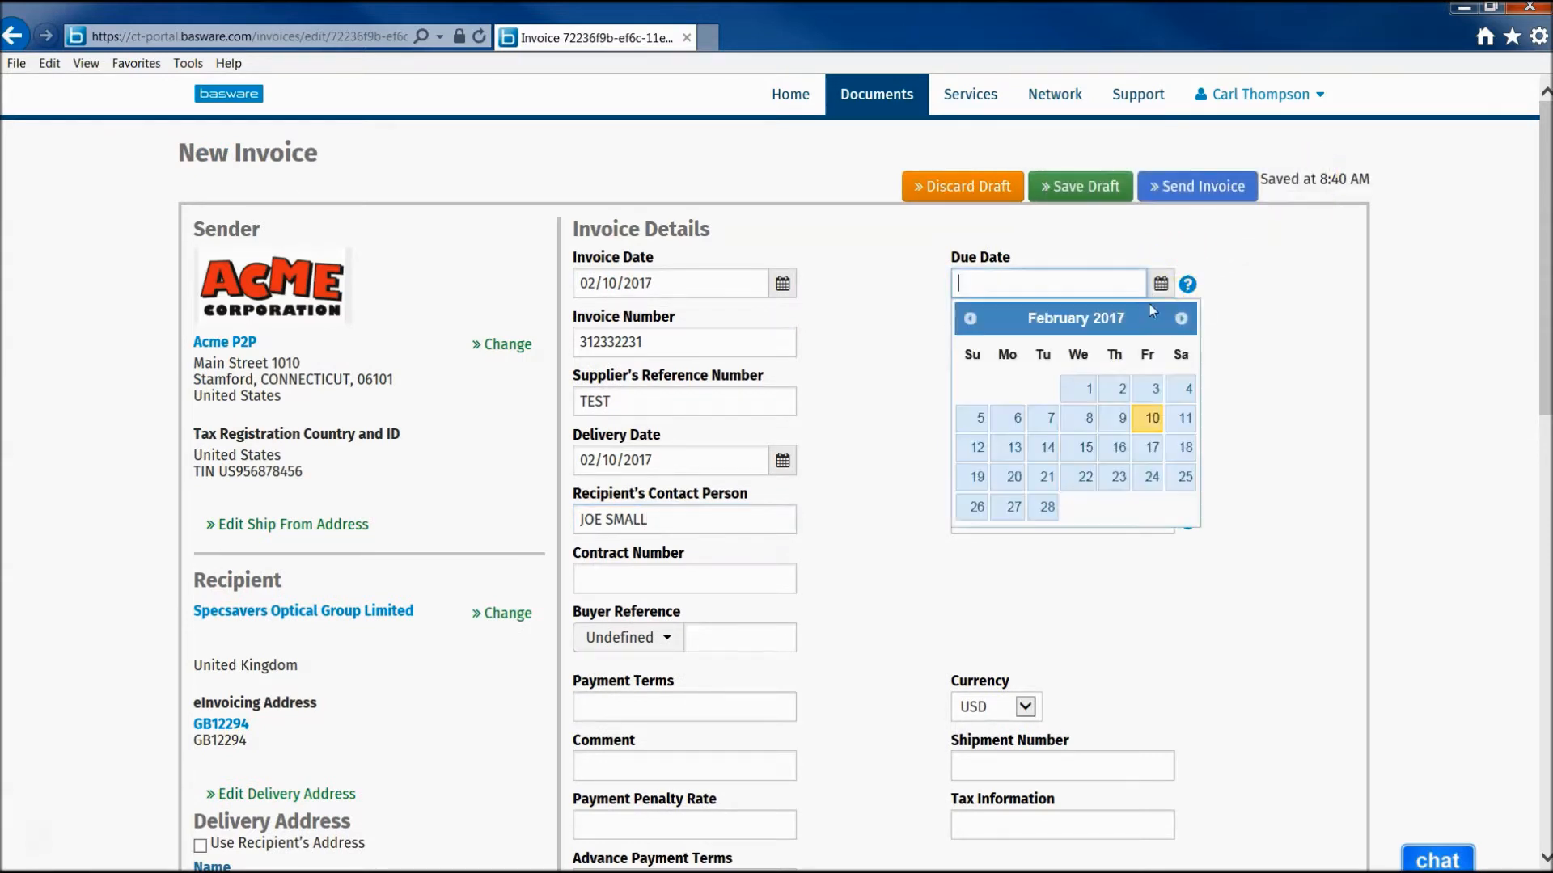
left_click(1152, 448)
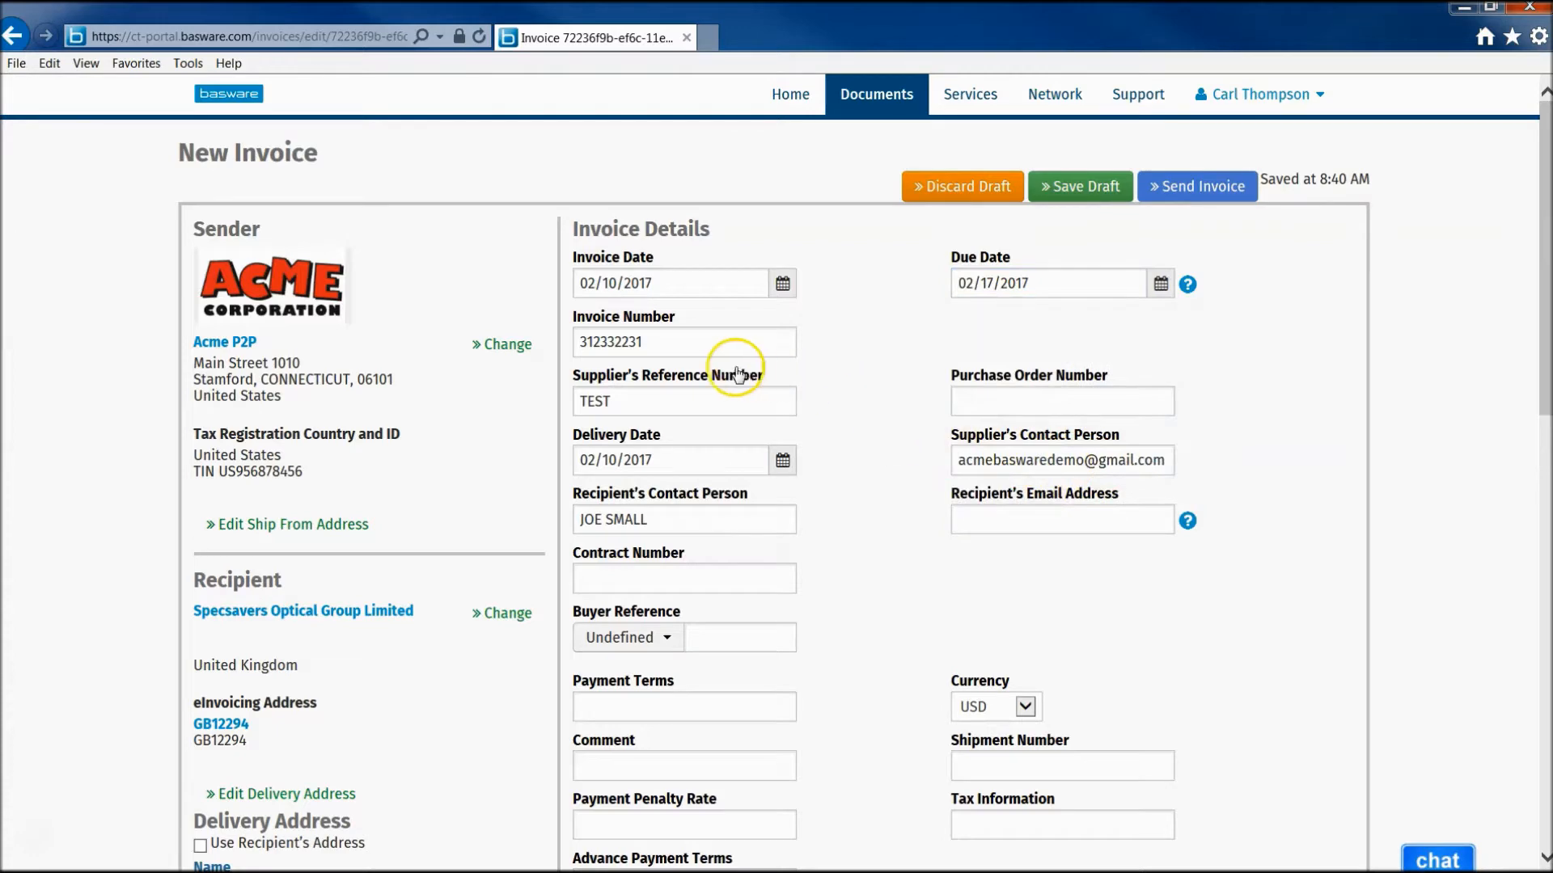
scroll(752, 410, "down", 2)
scroll(752, 410, "down", 3)
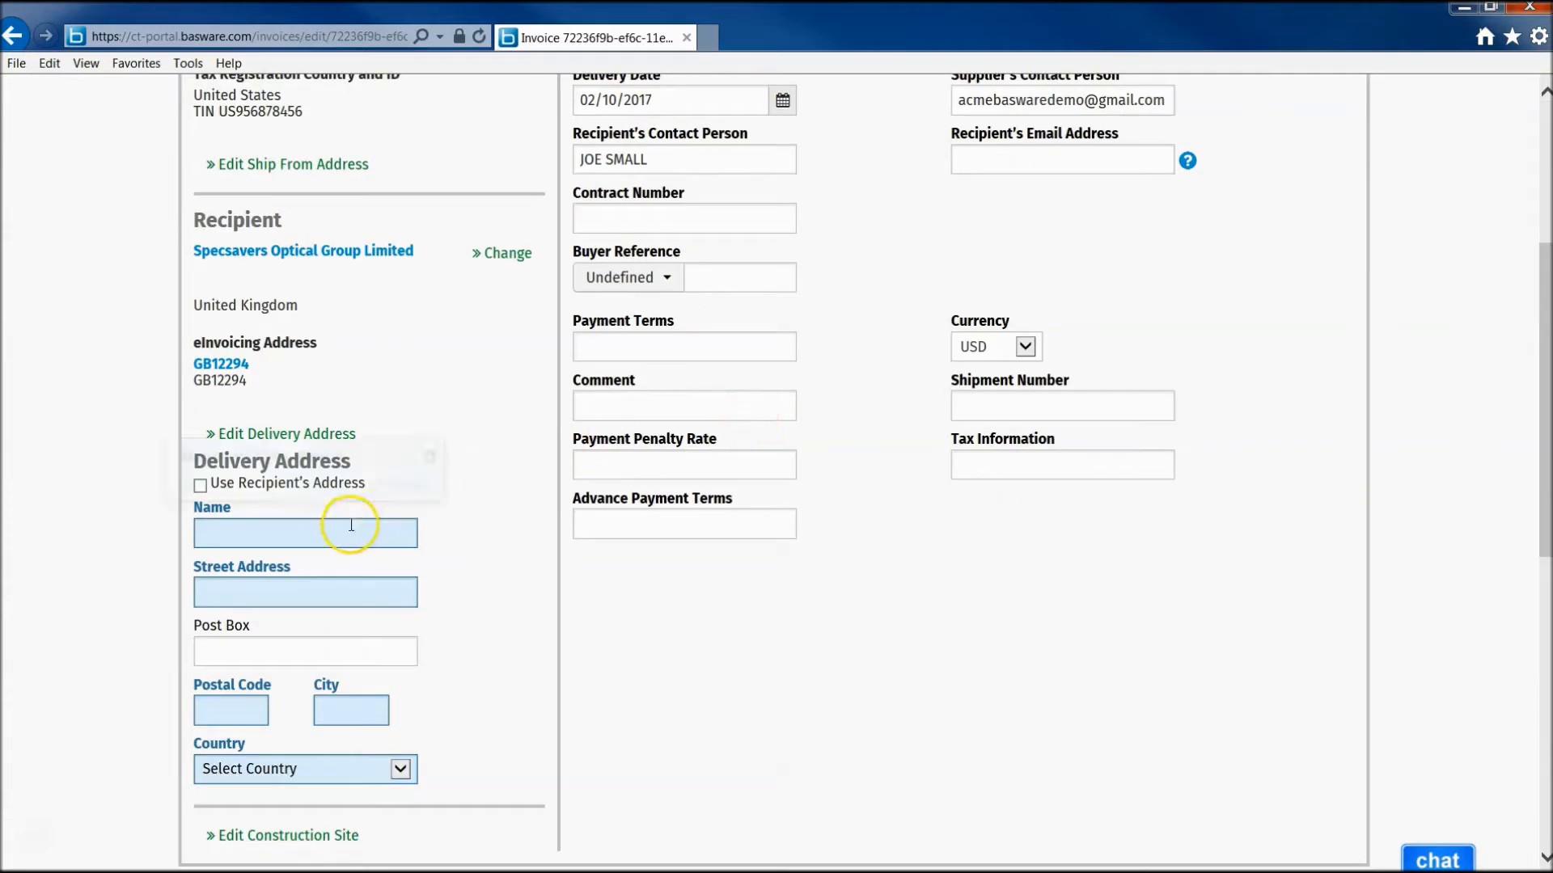
- Copy the recipient's address into the delivery address, giving Specsavers in United Kingdom
left_click(213, 438)
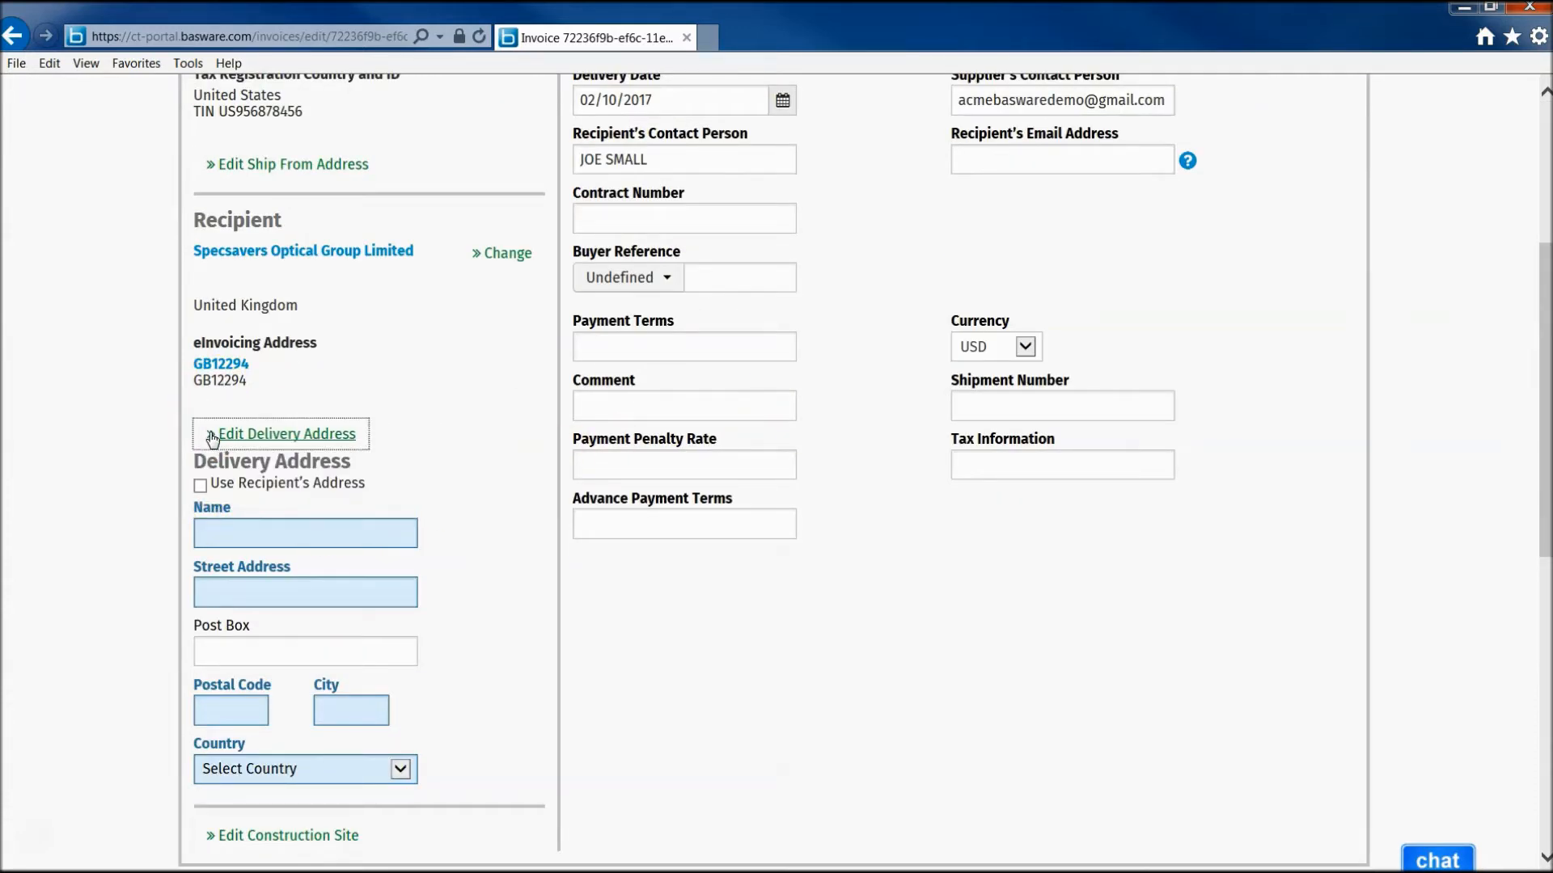
scroll(399, 454, "down", 2)
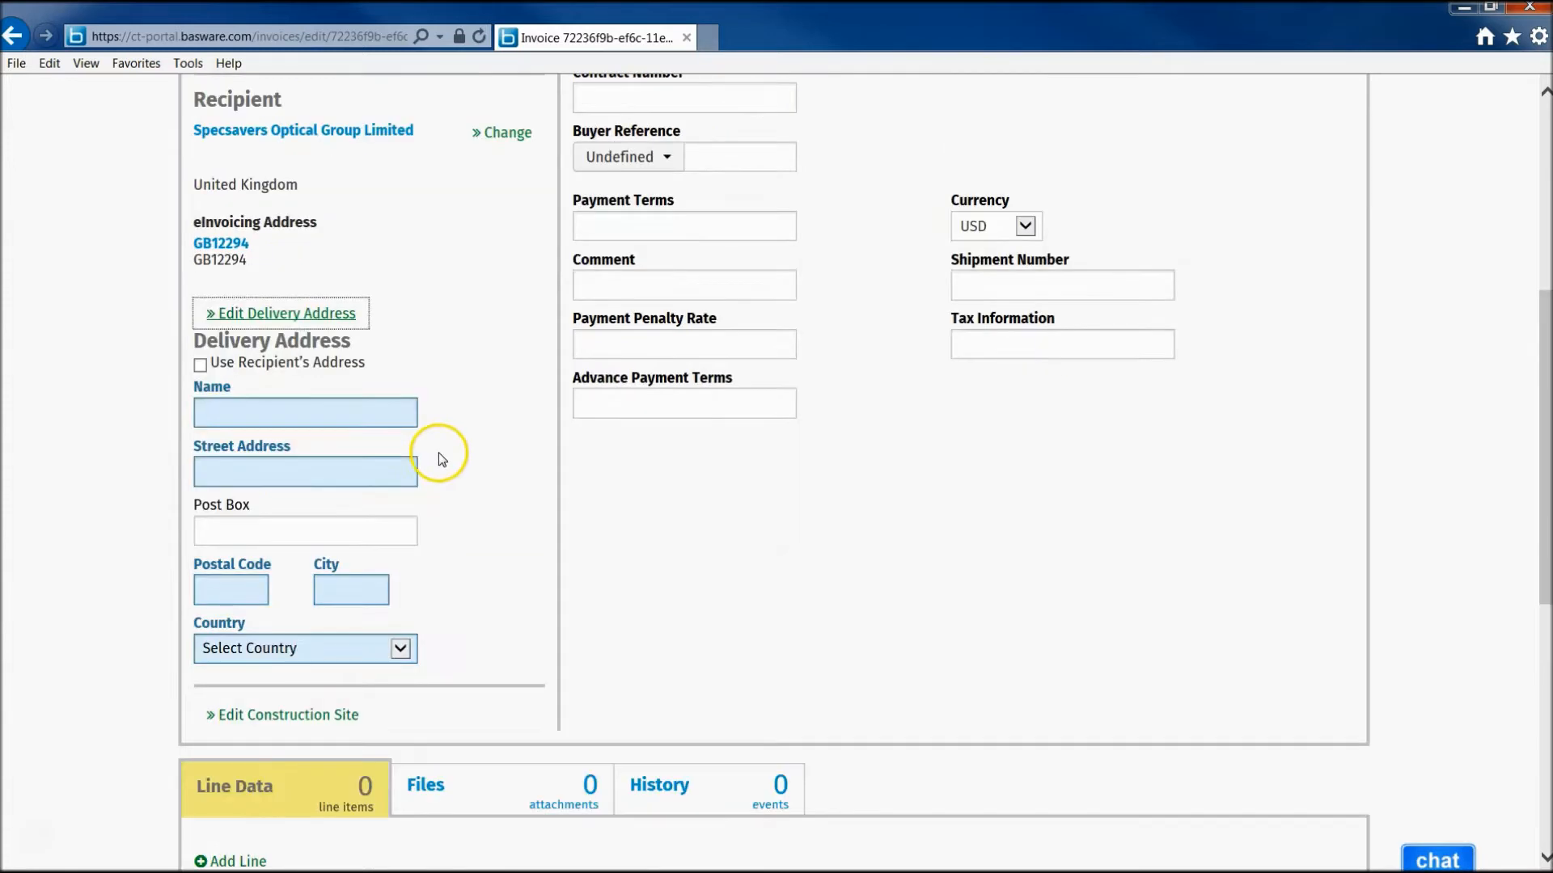
left_click(200, 364)
scroll(420, 375, "up", 4)
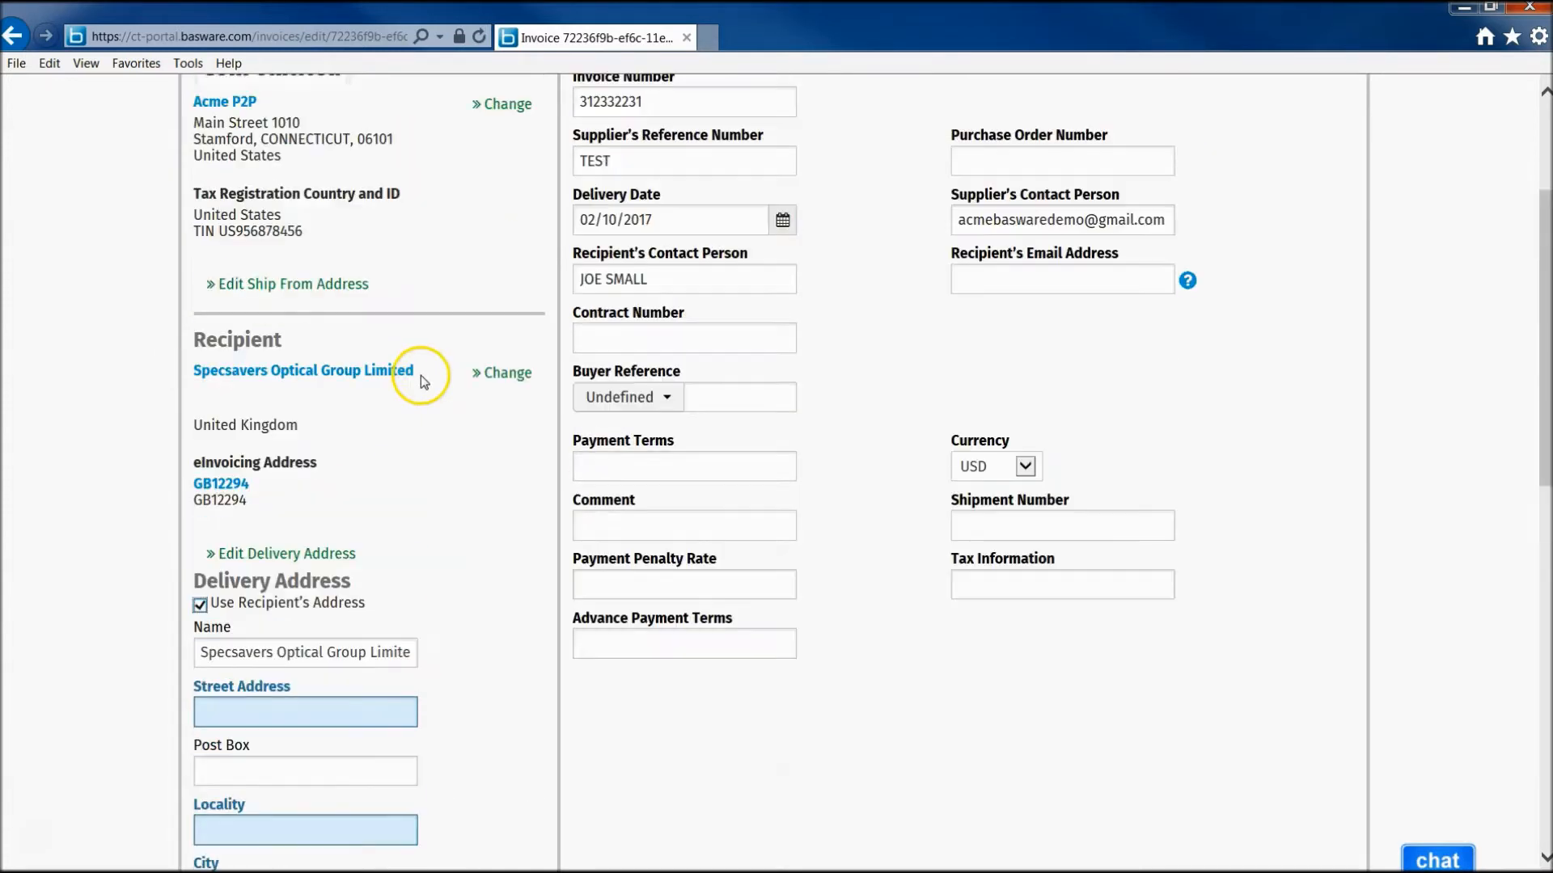
scroll(421, 375, "down", 8)
scroll(420, 377, "down", 4)
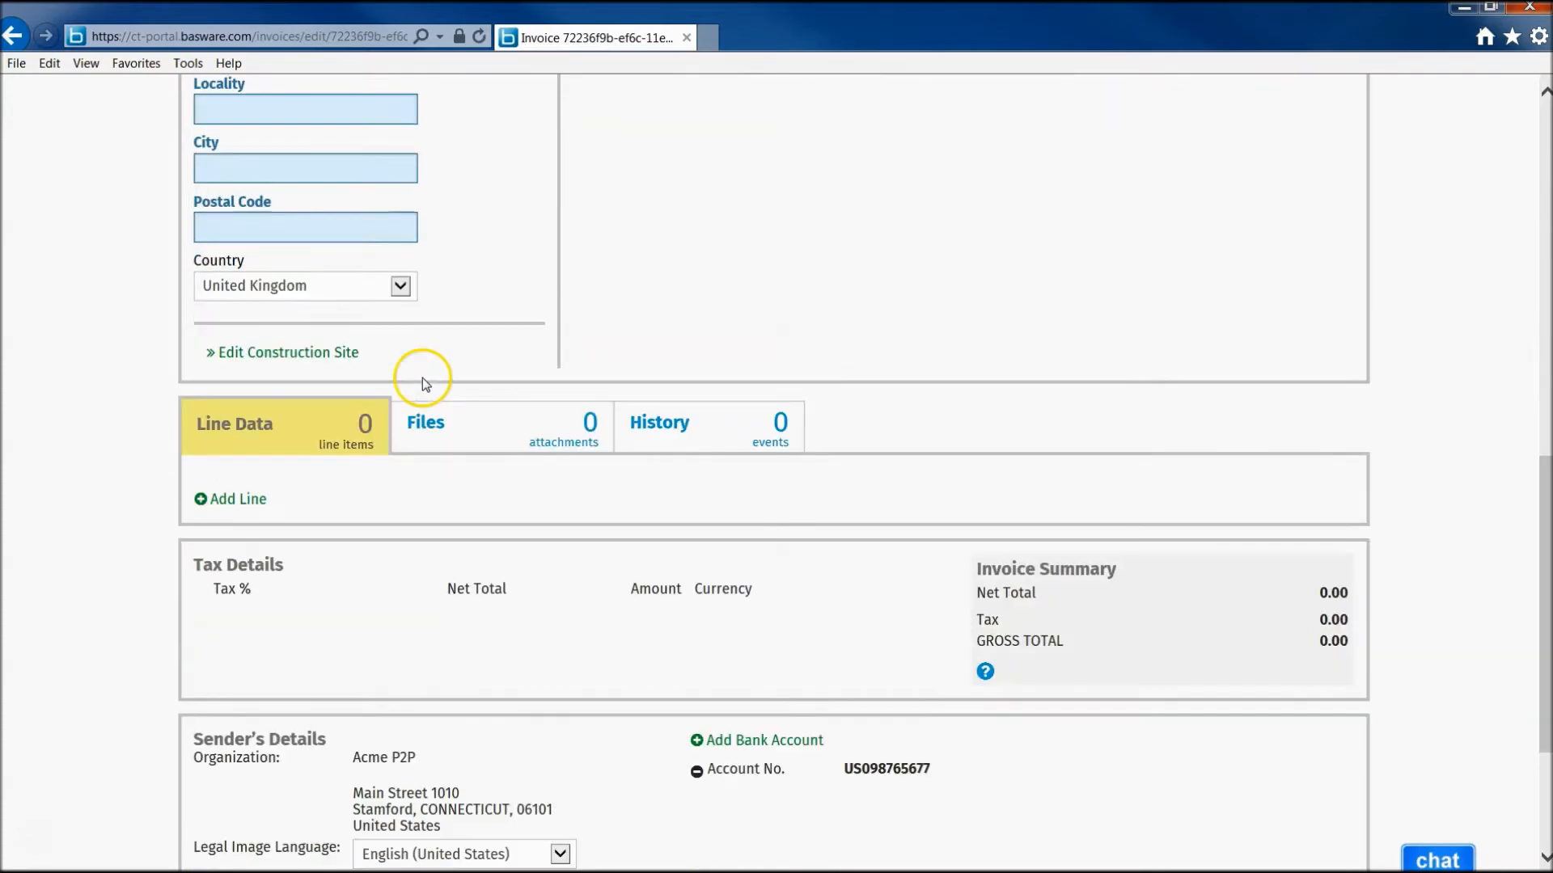
mouse_move(283, 440)
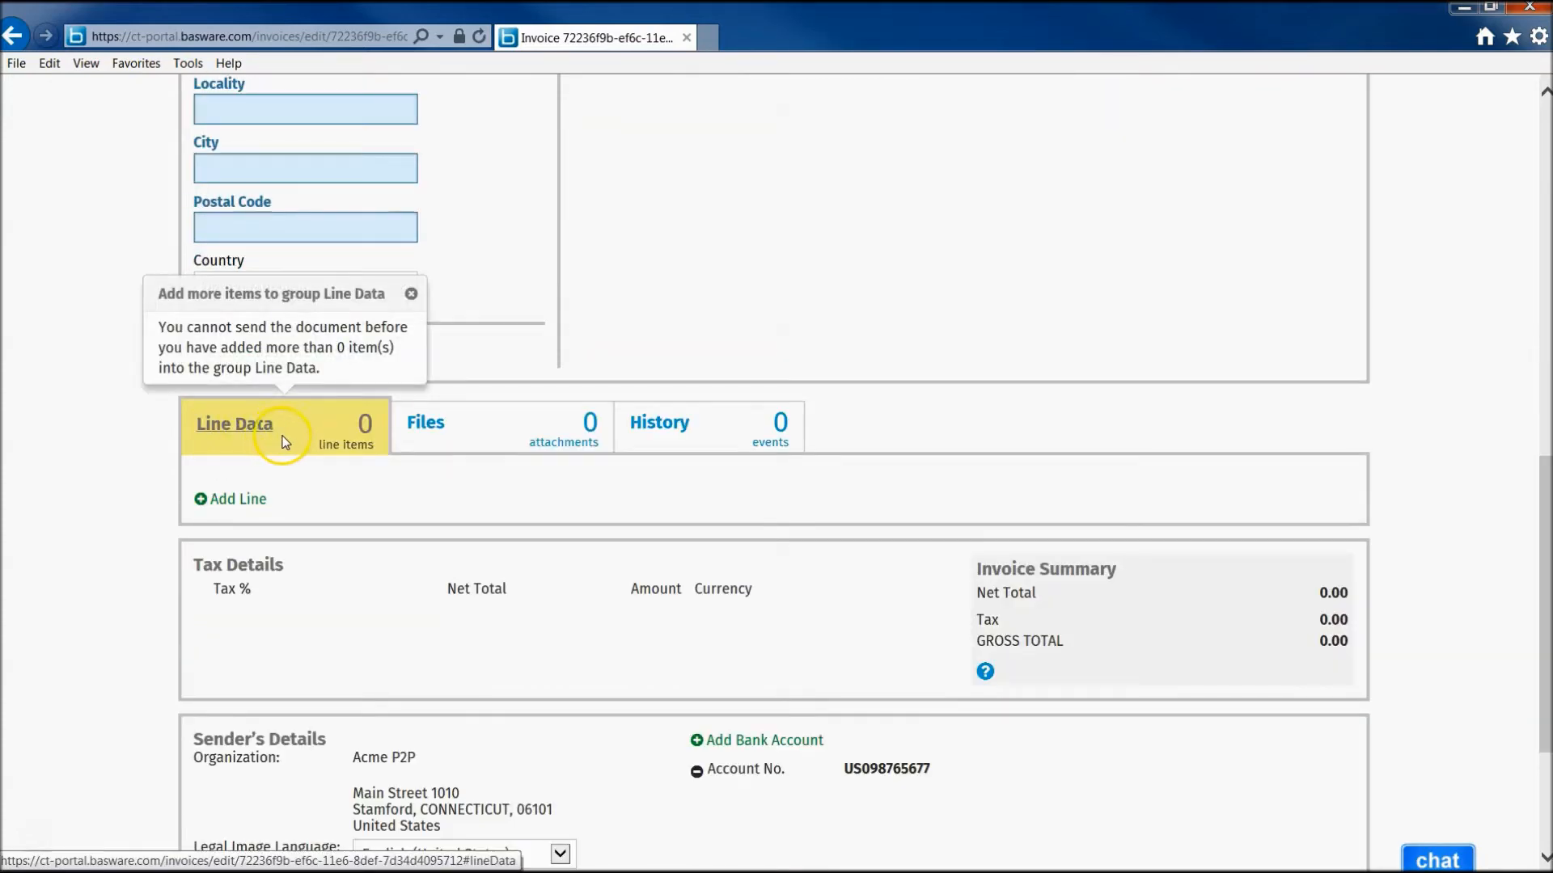
- Add line 1 with product code 2333231 and name Widget
left_click(212, 498)
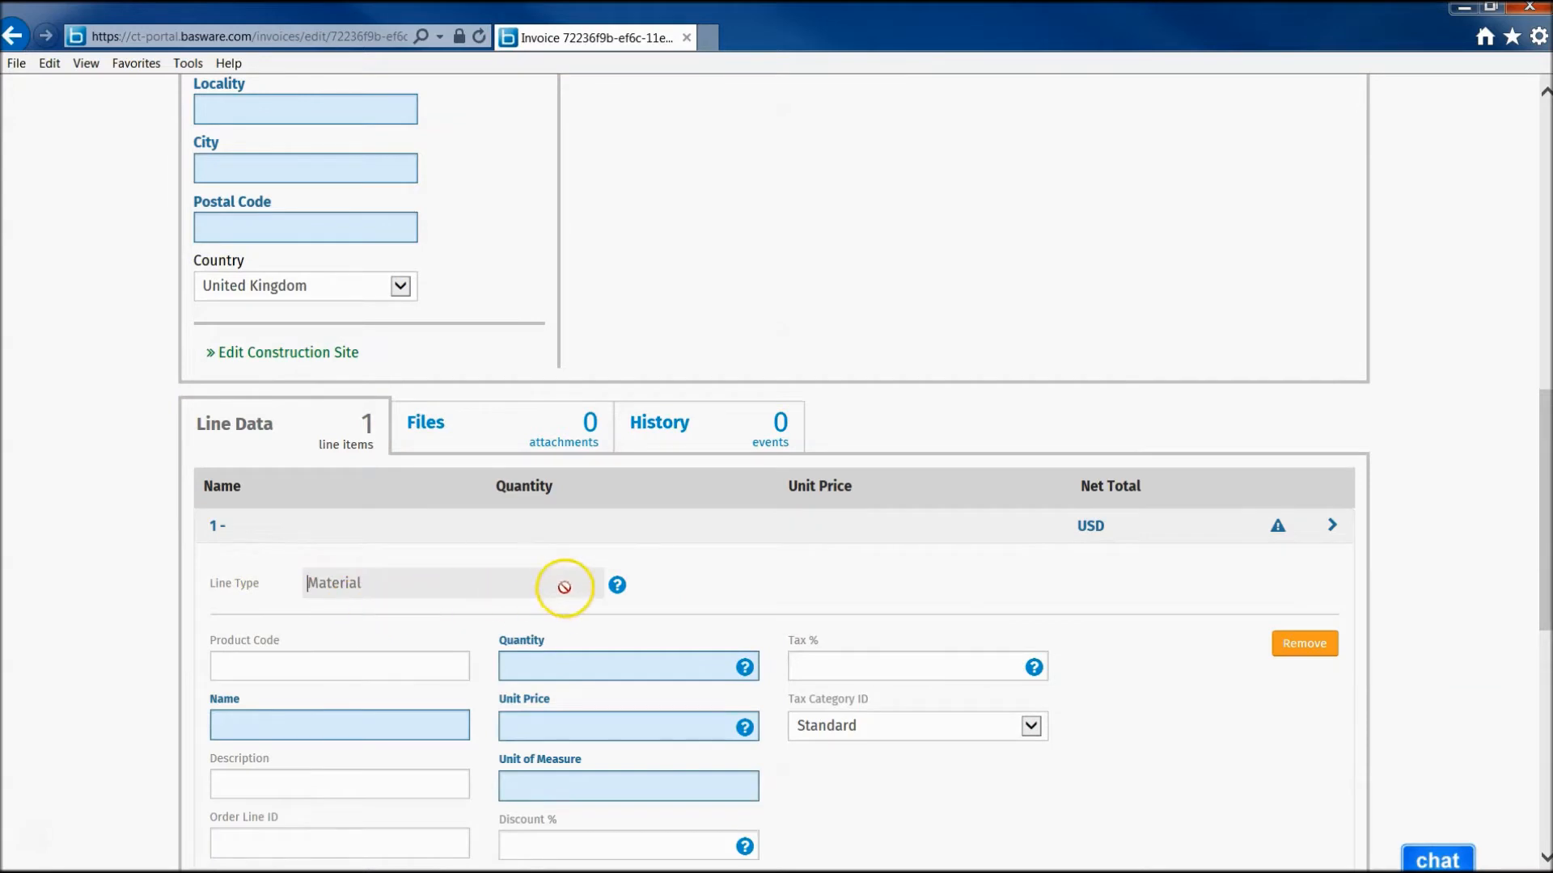
left_click(341, 671)
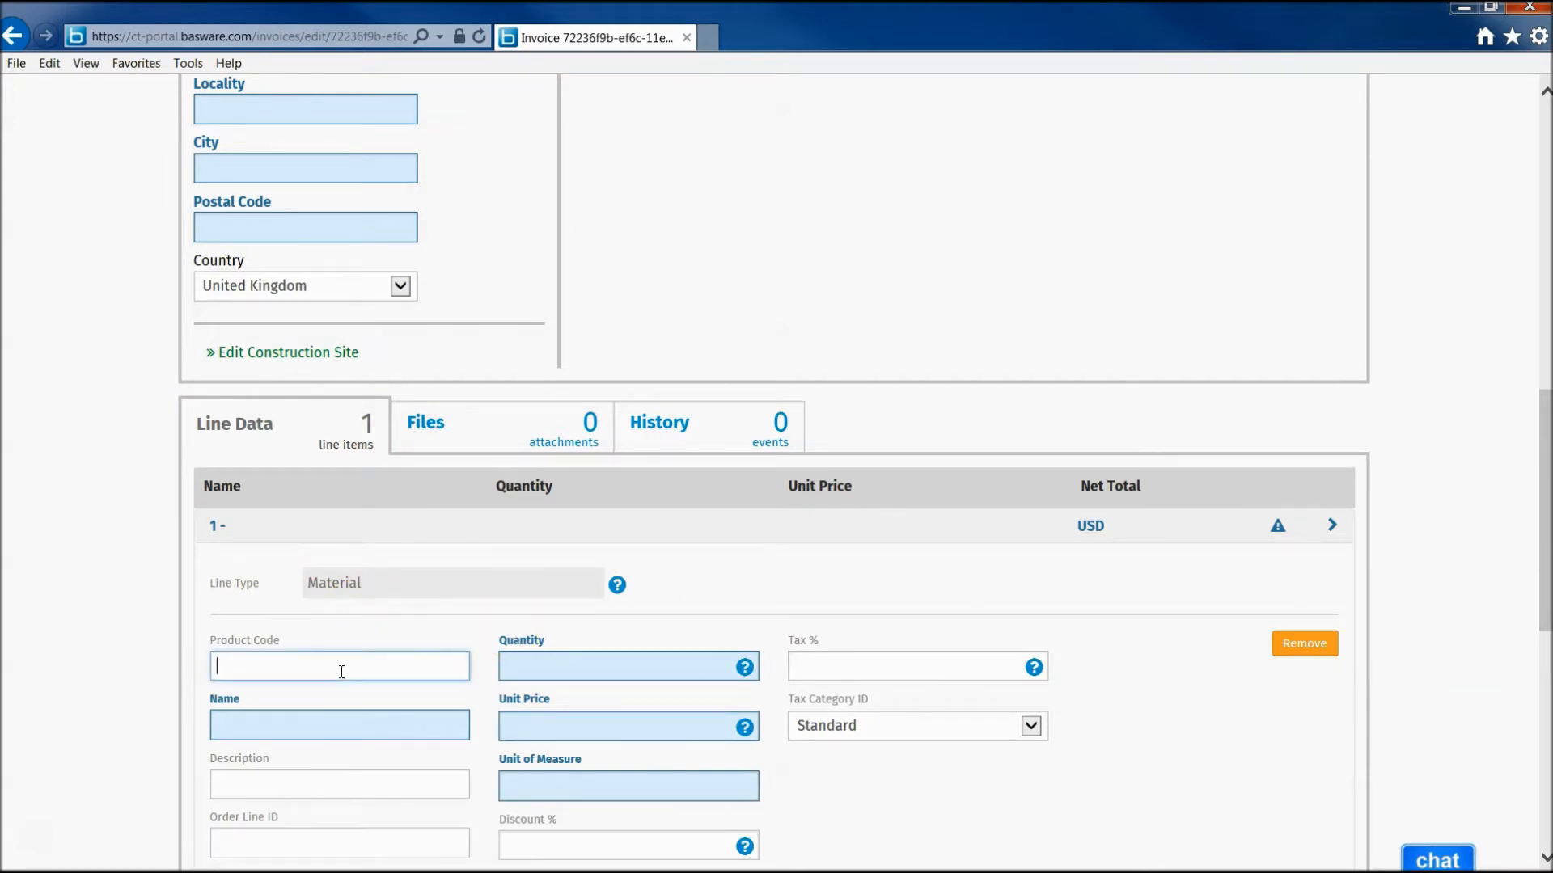
type("2333231")
left_click(310, 725)
type("Widget")
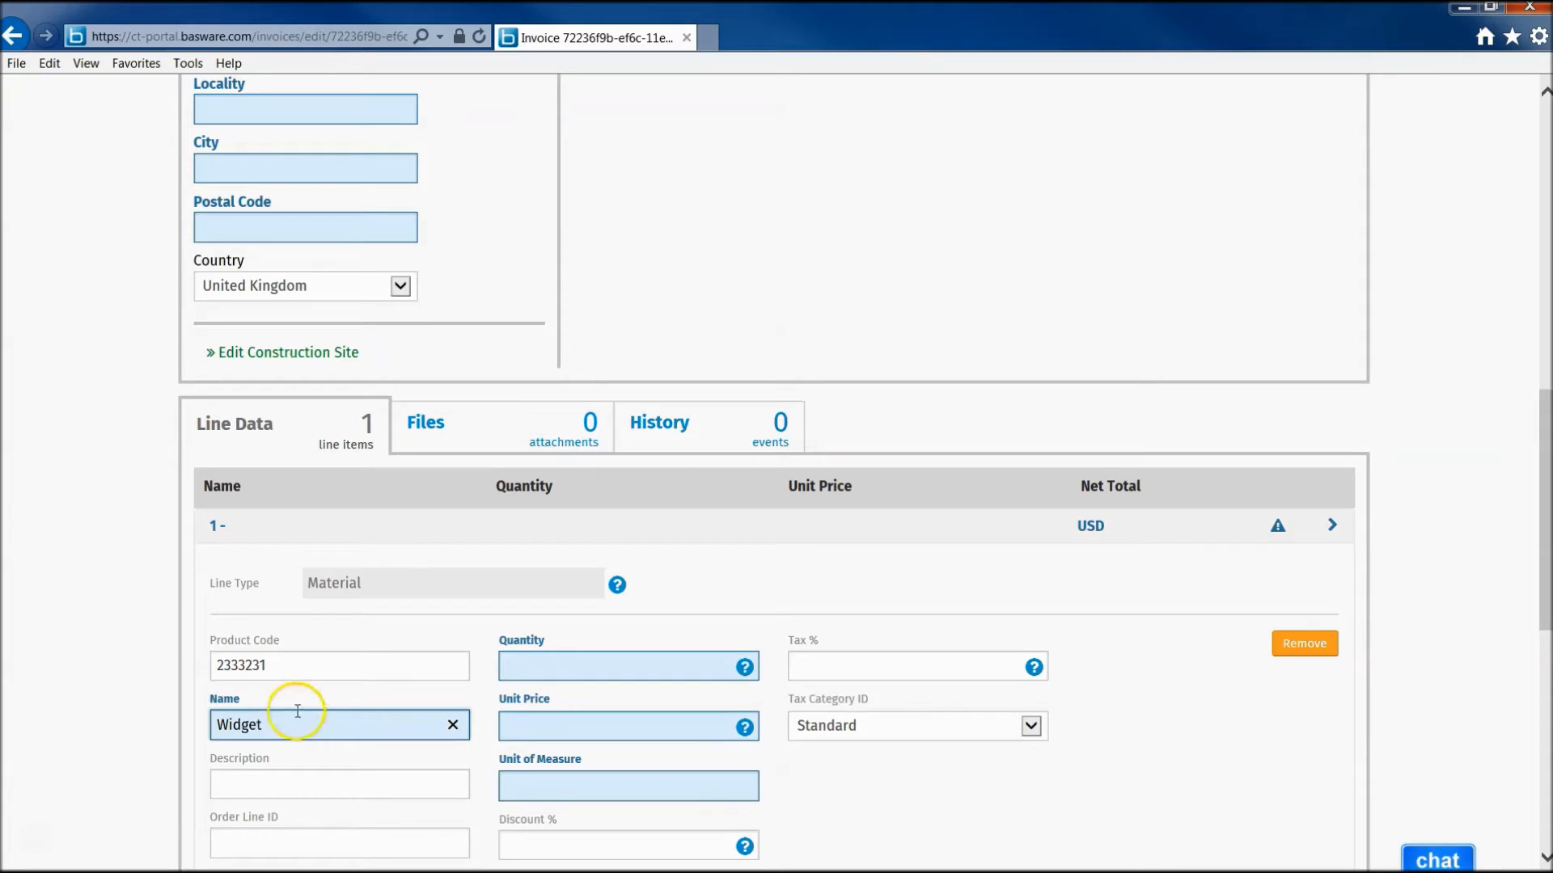
left_click(496, 666)
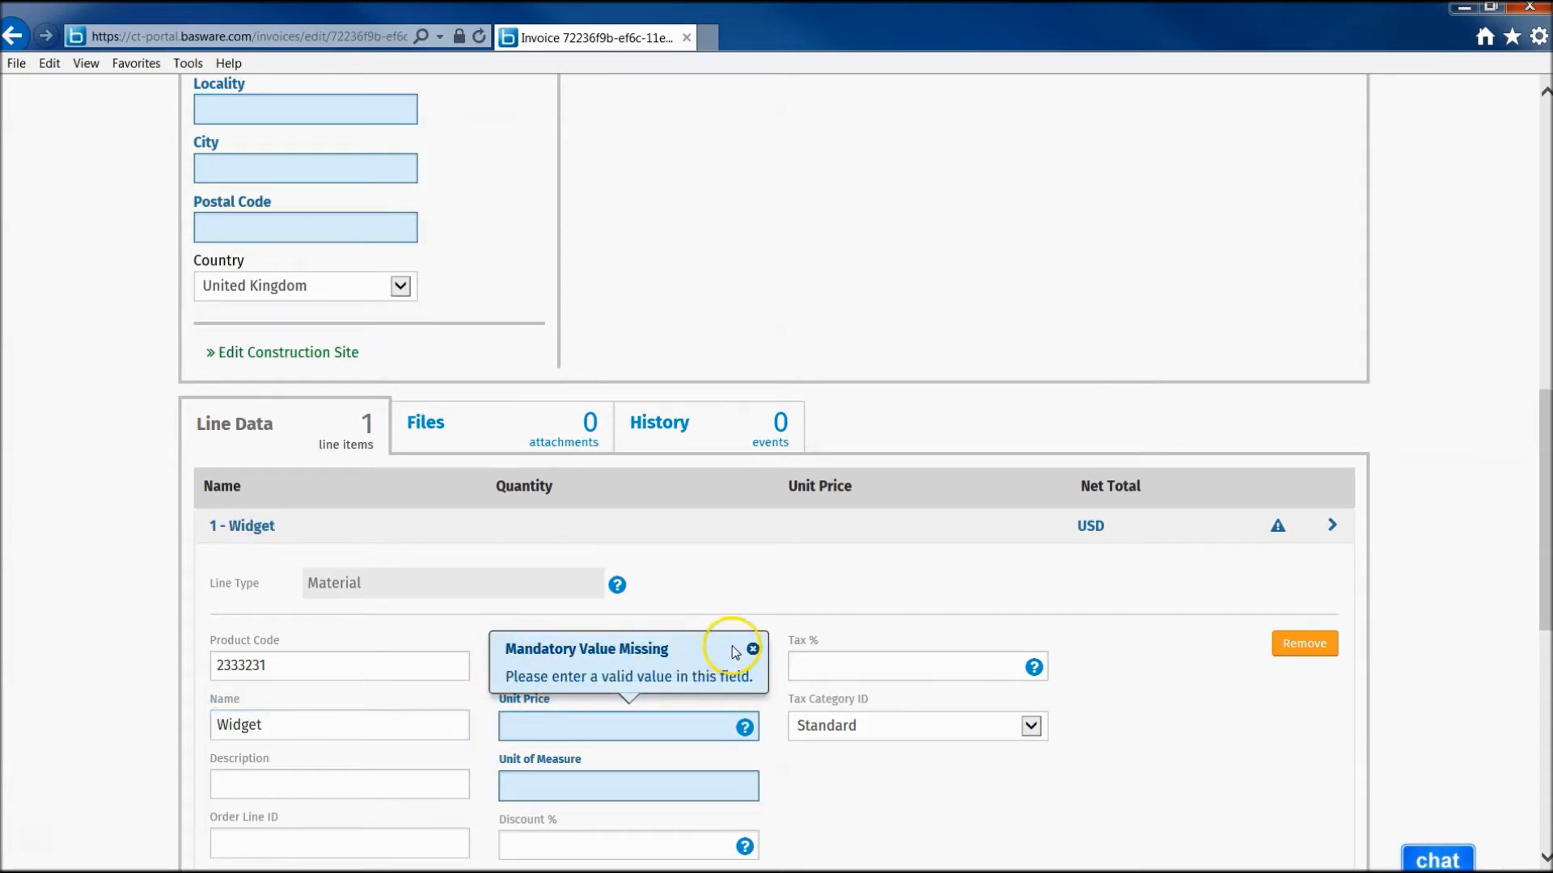
- Give the line quantity 10, unit price 14.99 and unit of measure EA Each
left_click(607, 663)
type("1")
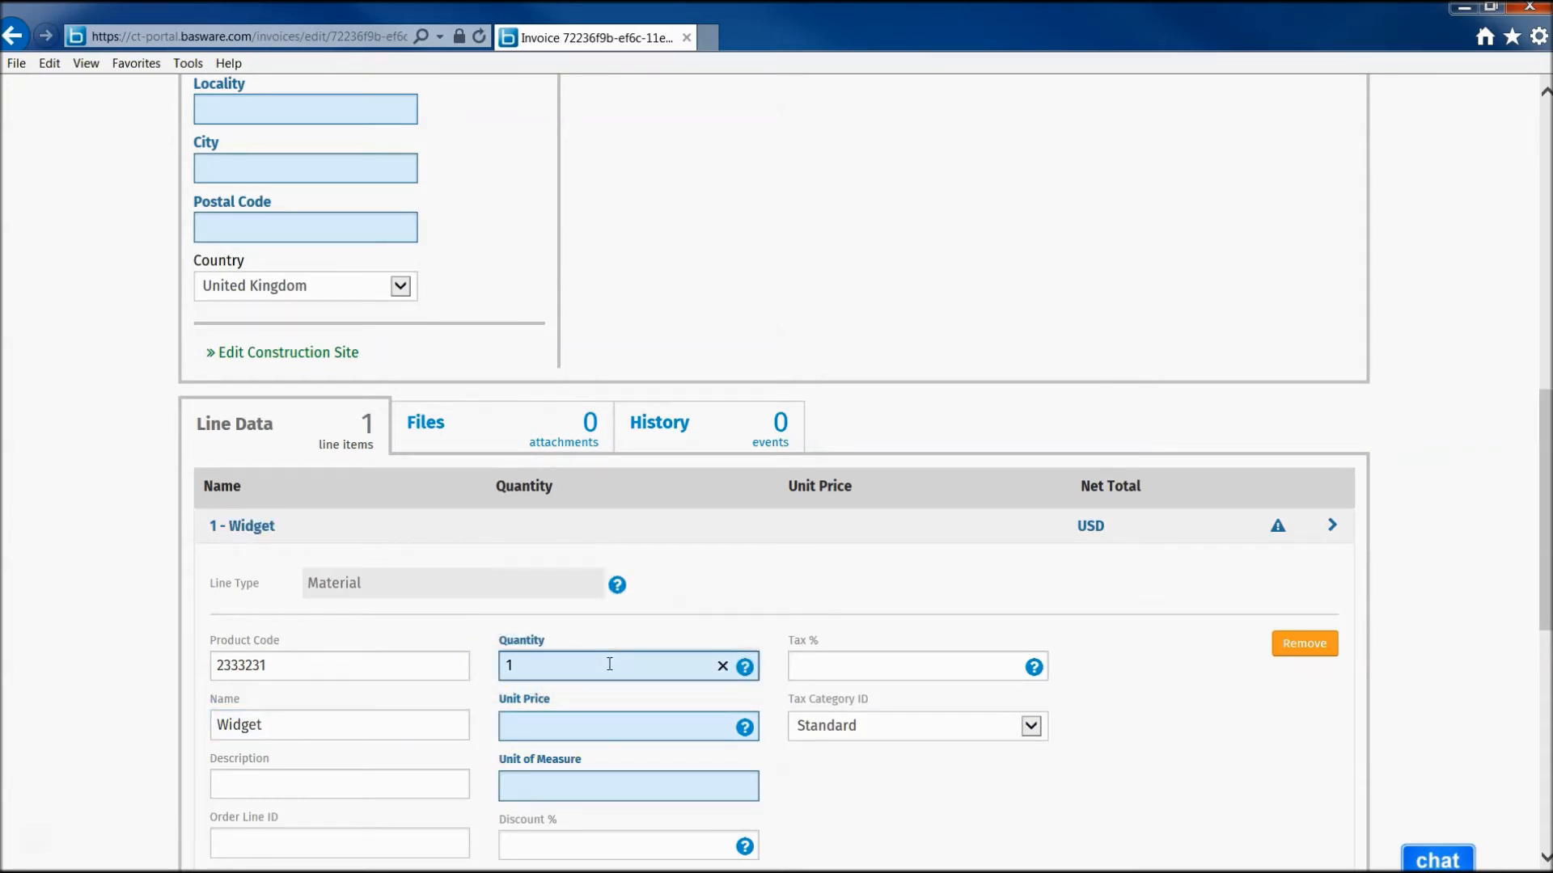
type("0")
left_click(607, 723)
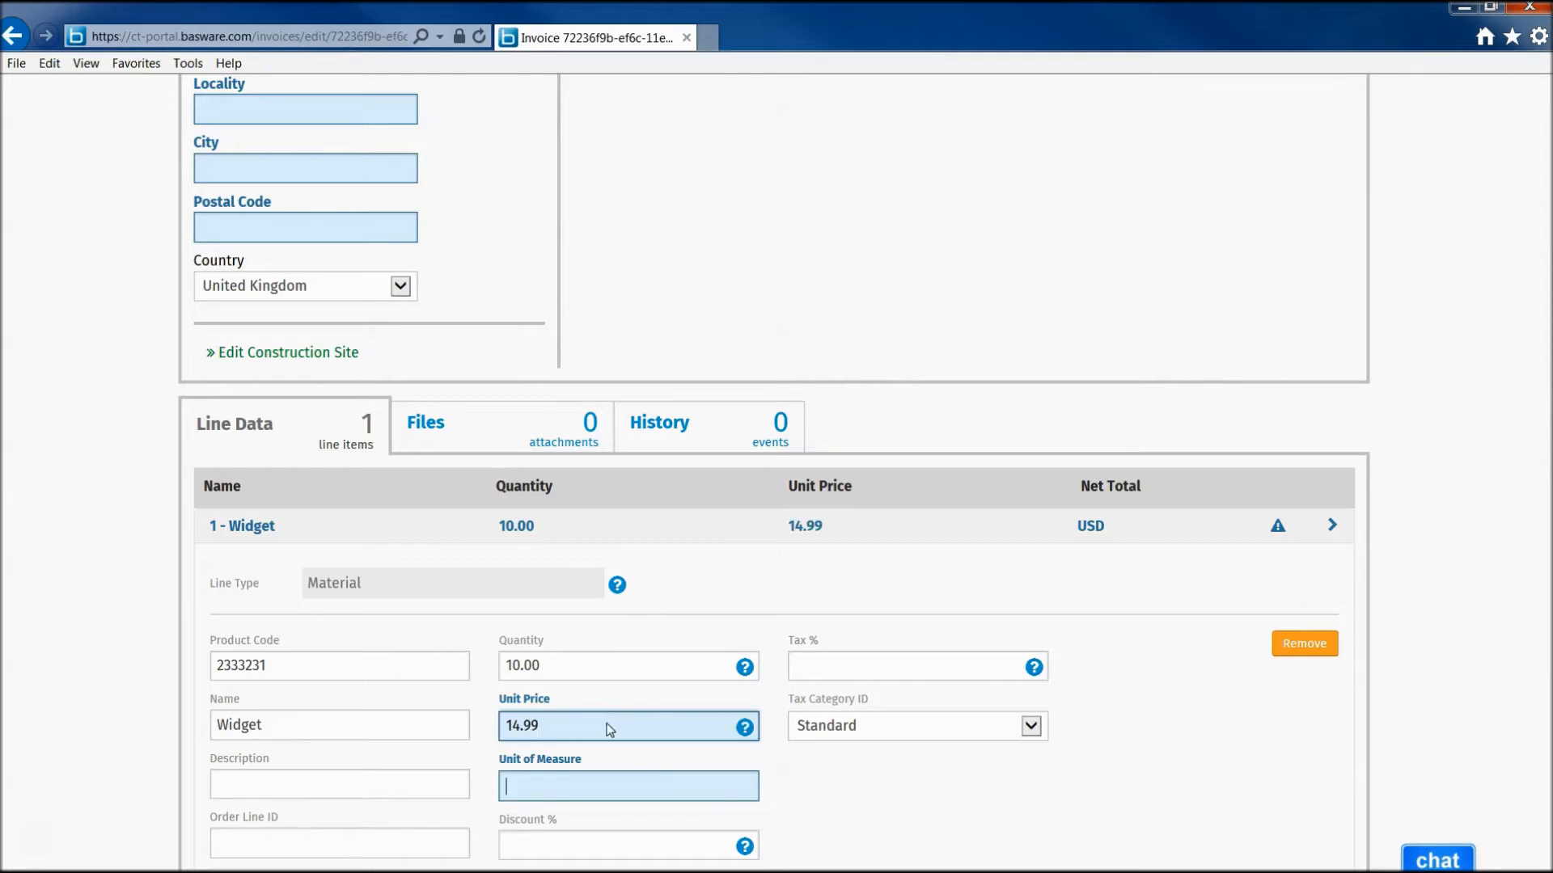
left_click(572, 782)
type("EA")
left_click(586, 789)
left_click(583, 819)
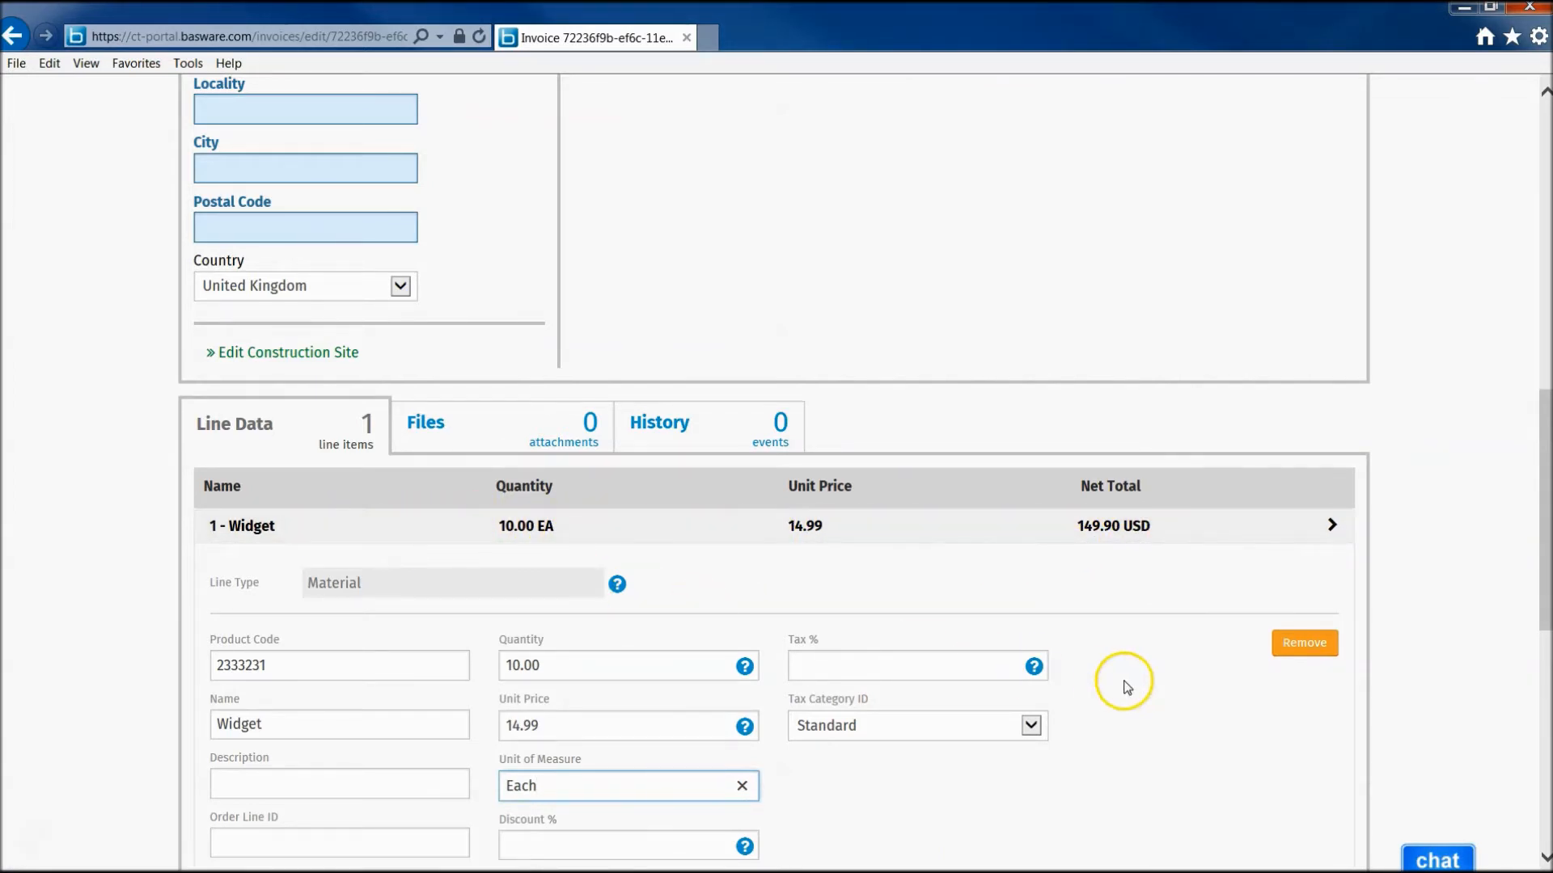
- Save the invoice as a draft with its 149.90 USD gross total
scroll(1128, 685, "down", 4)
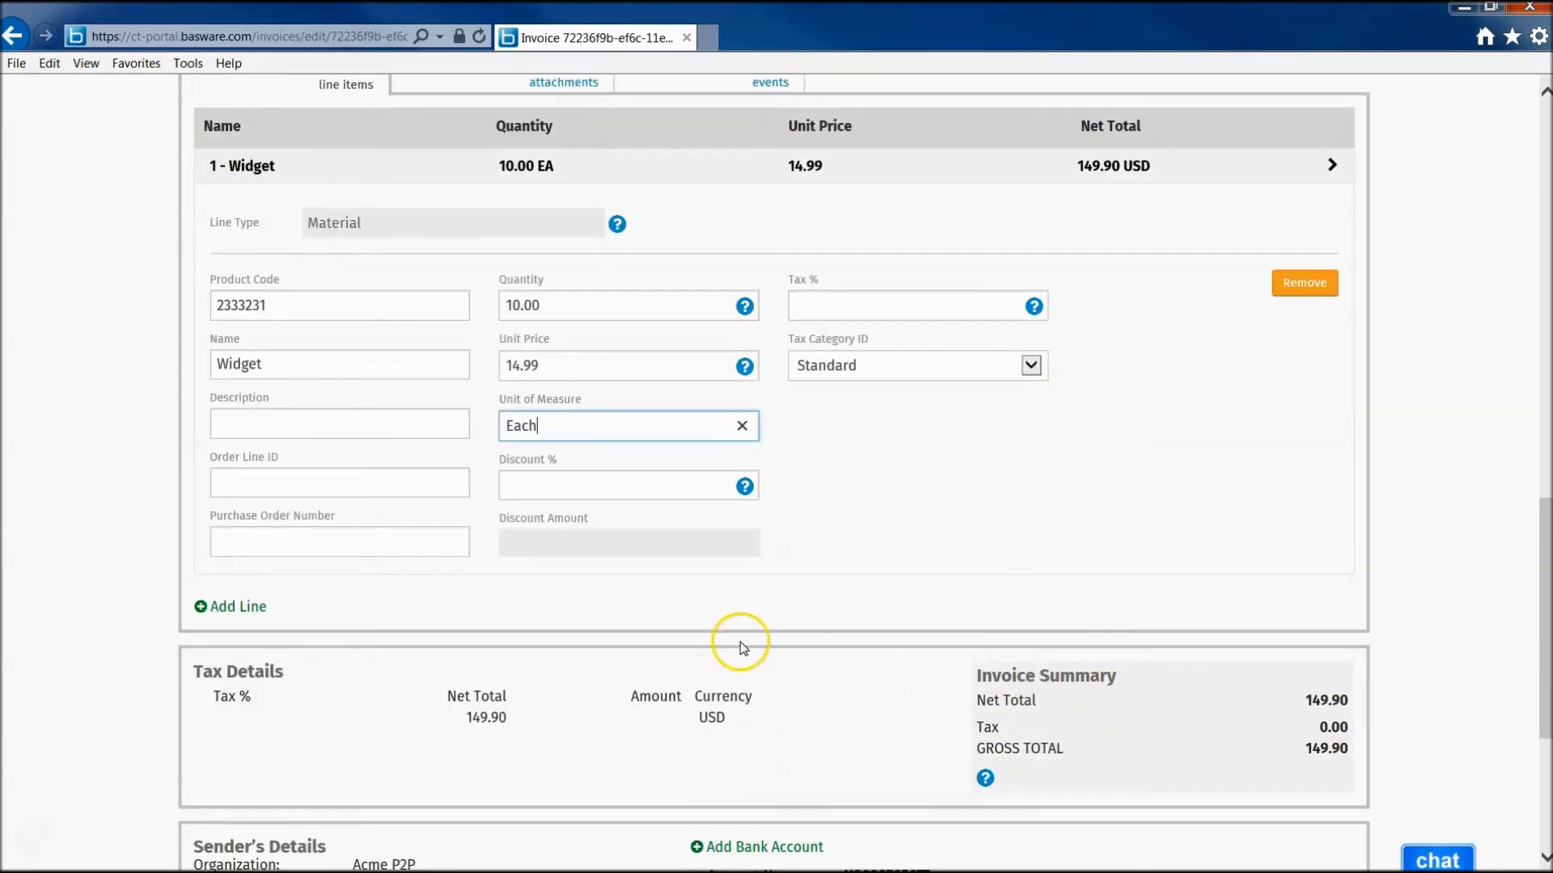
scroll(733, 643, "down", 3)
scroll(727, 642, "down", 2)
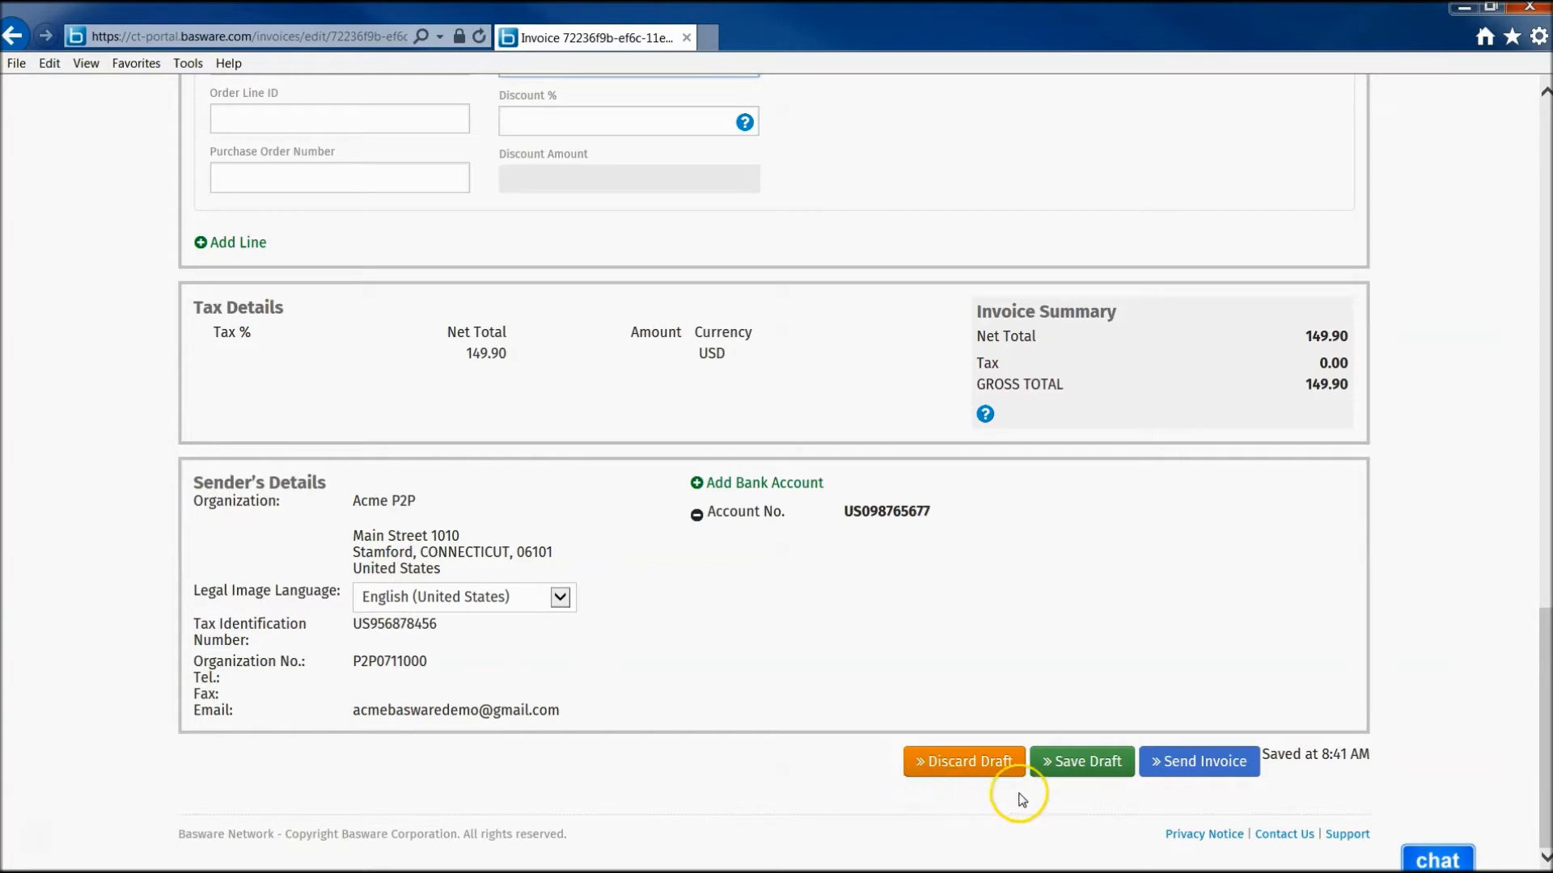
left_click(1091, 768)
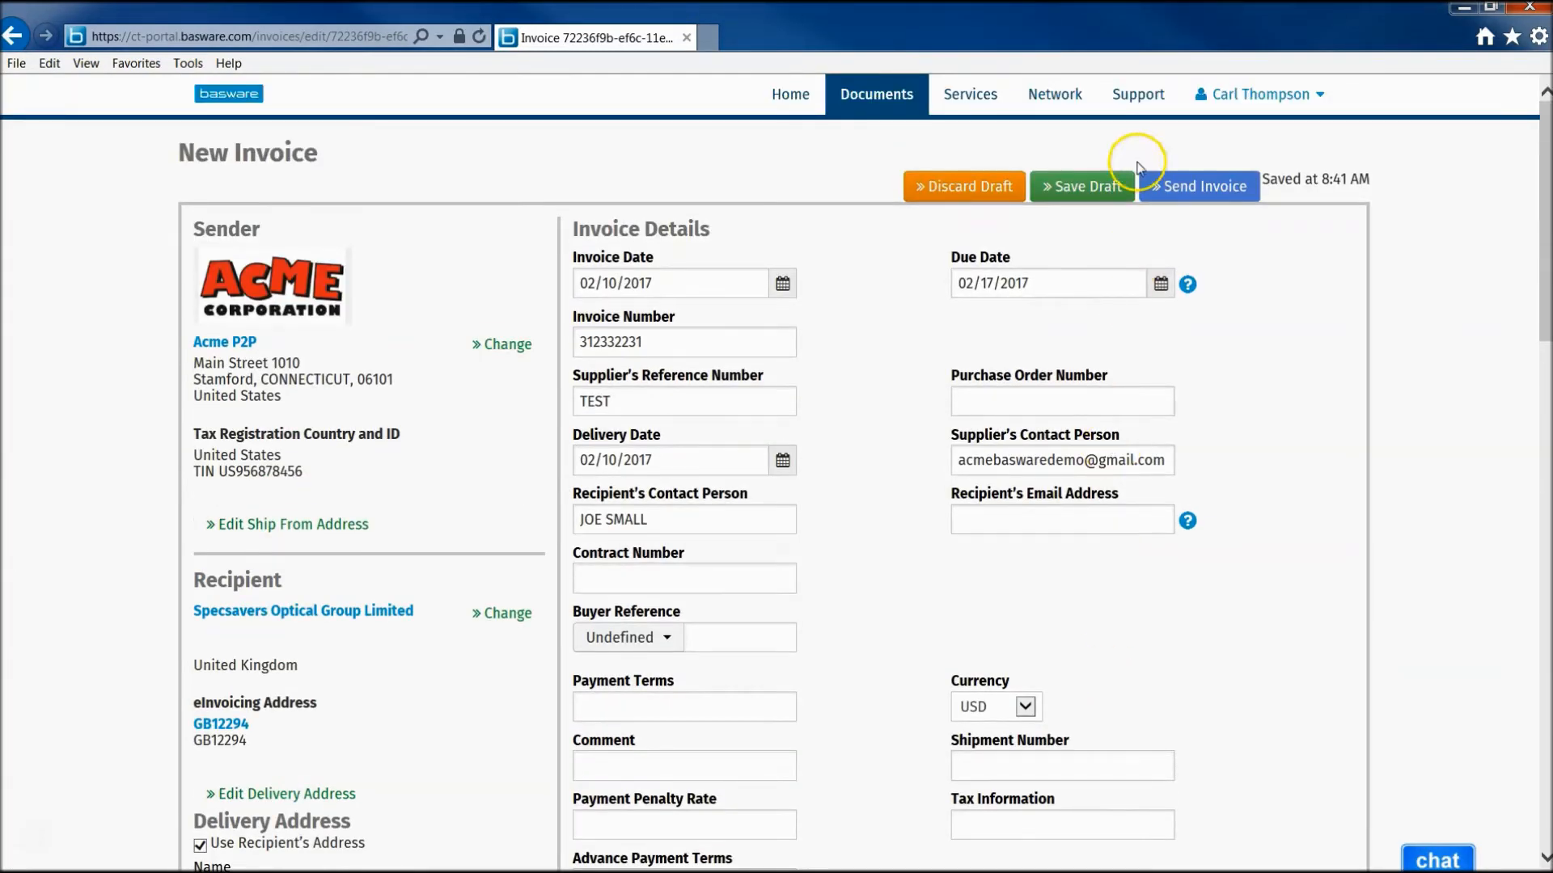
- Replace the recipient's address with a separate delivery street, locality, city and postal code
left_click(1200, 187)
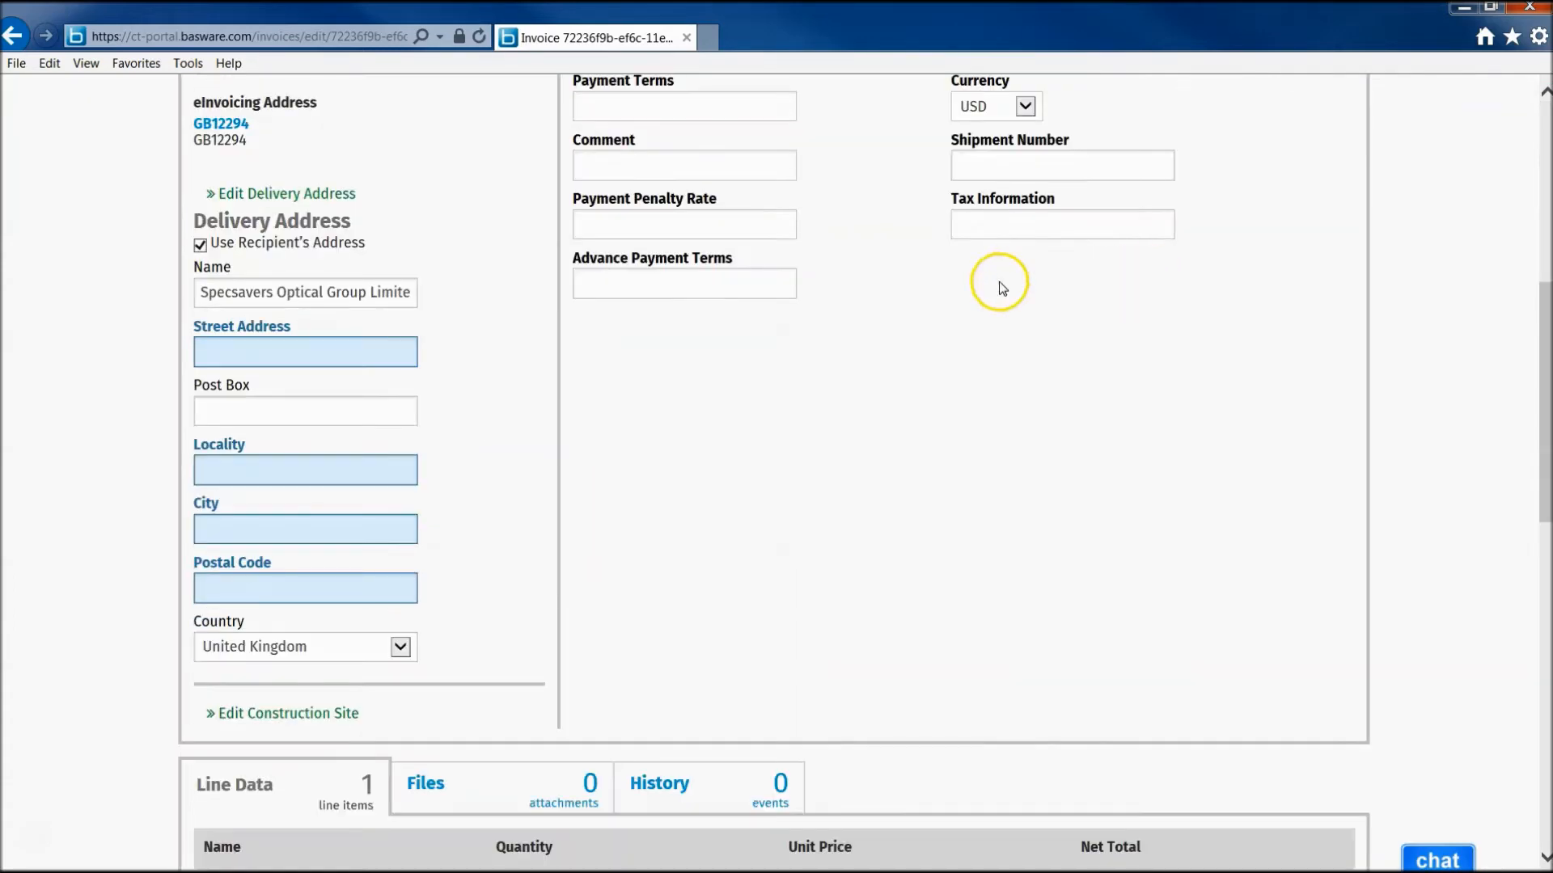
left_click(284, 473)
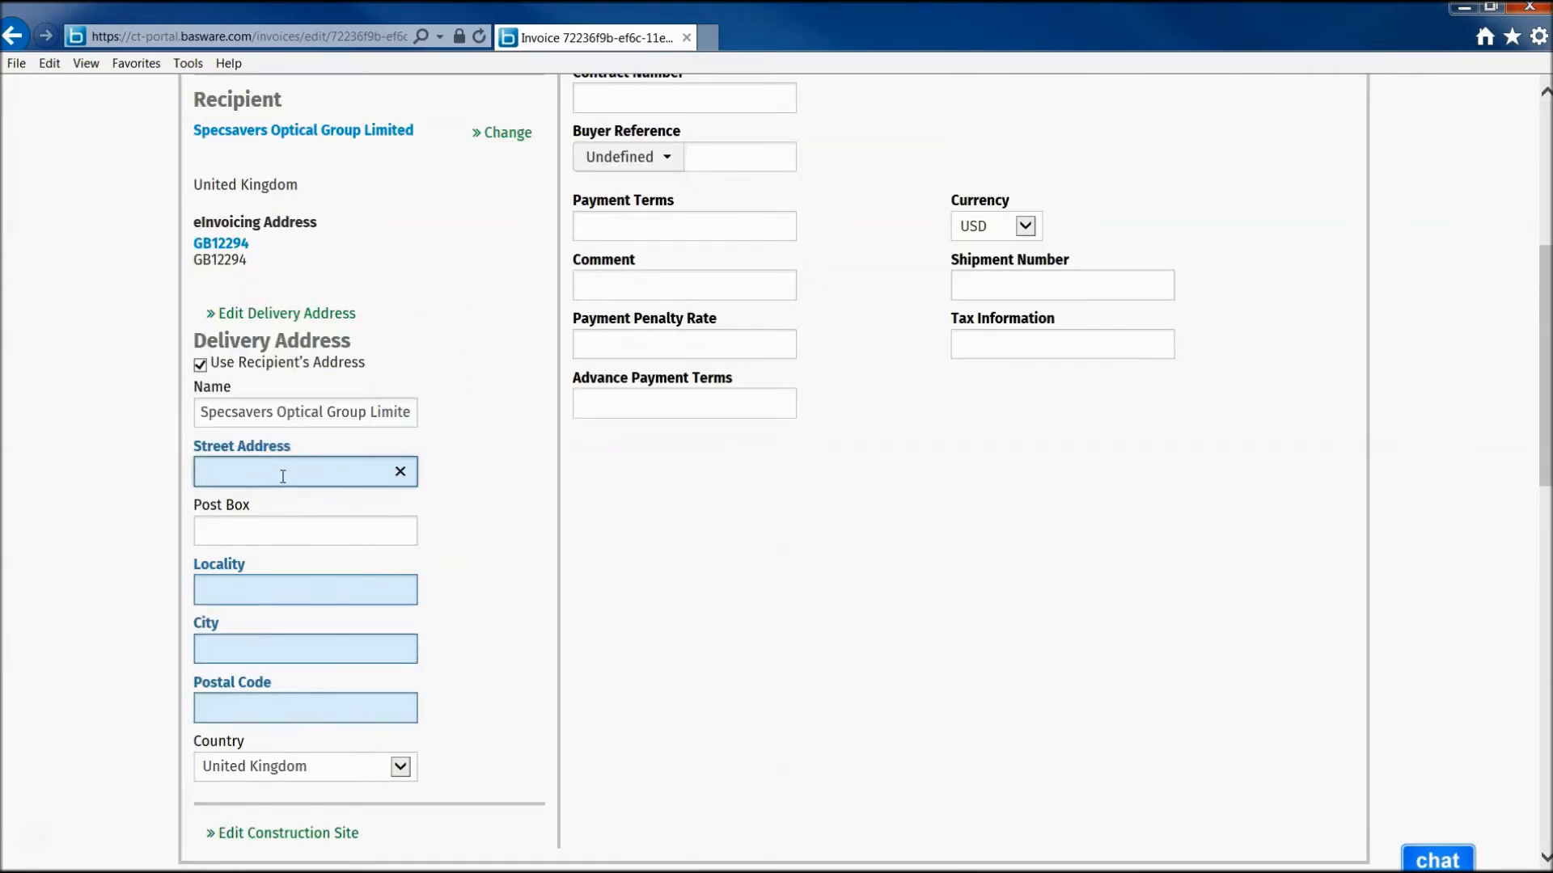
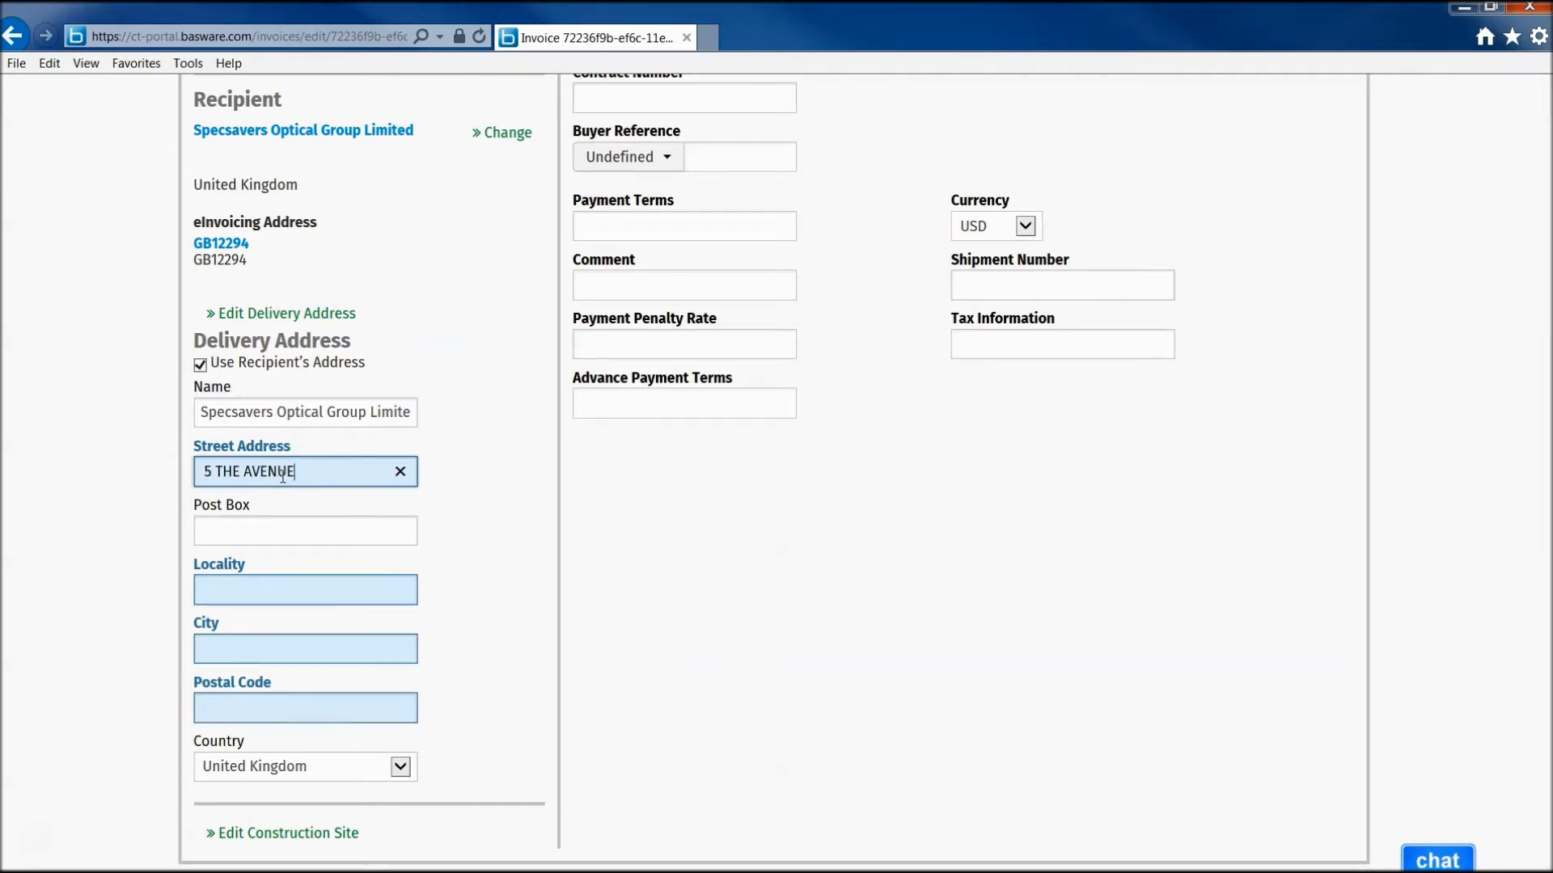
left_click(234, 591)
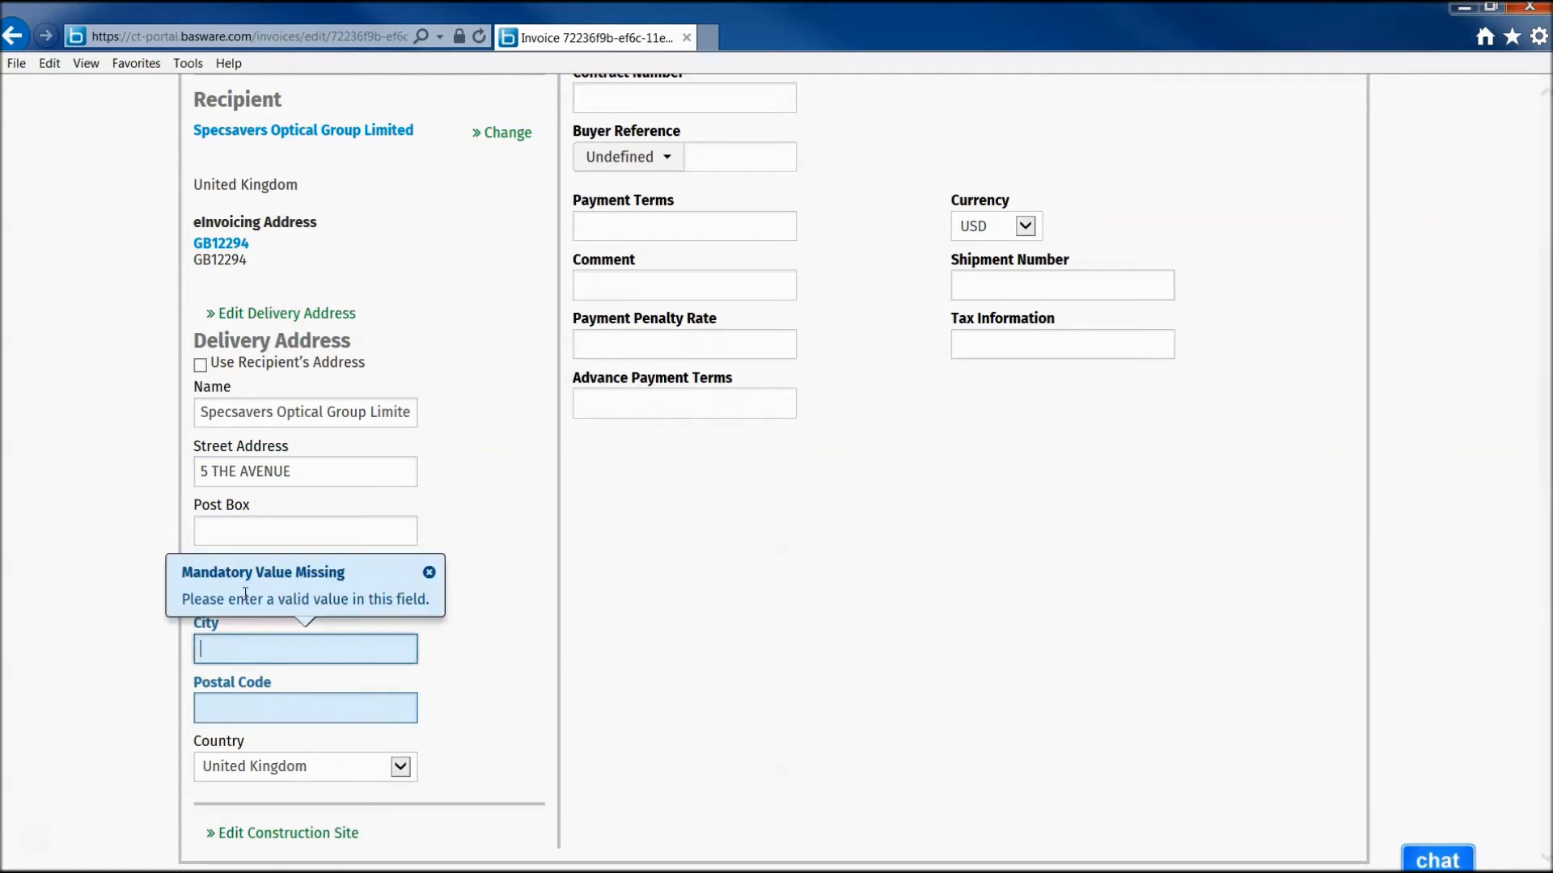
double_click(246, 594)
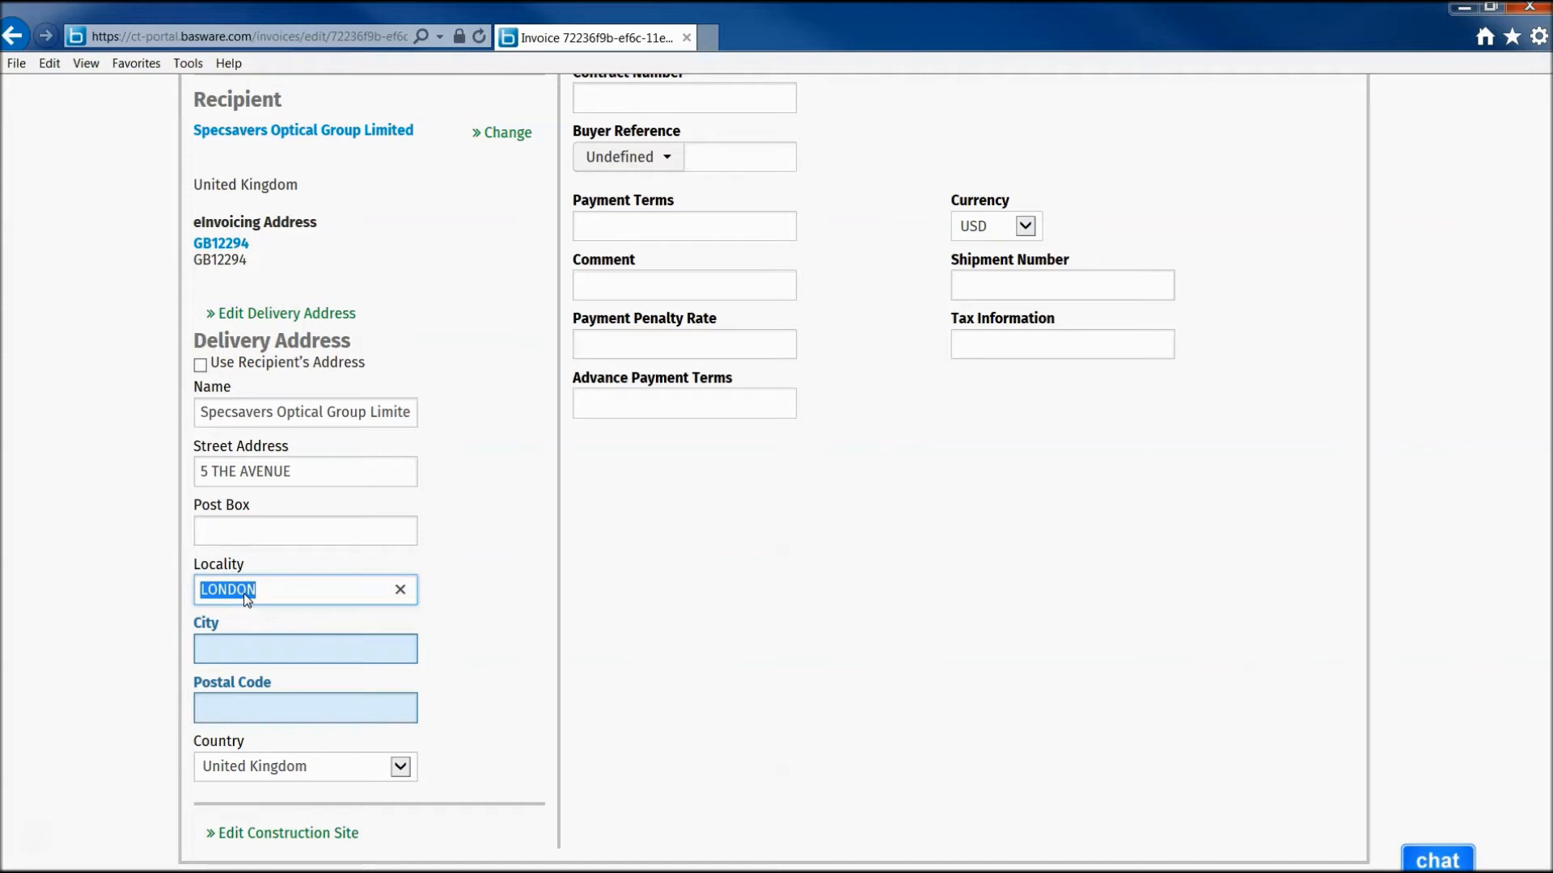
key("Tab")
type("LONDON")
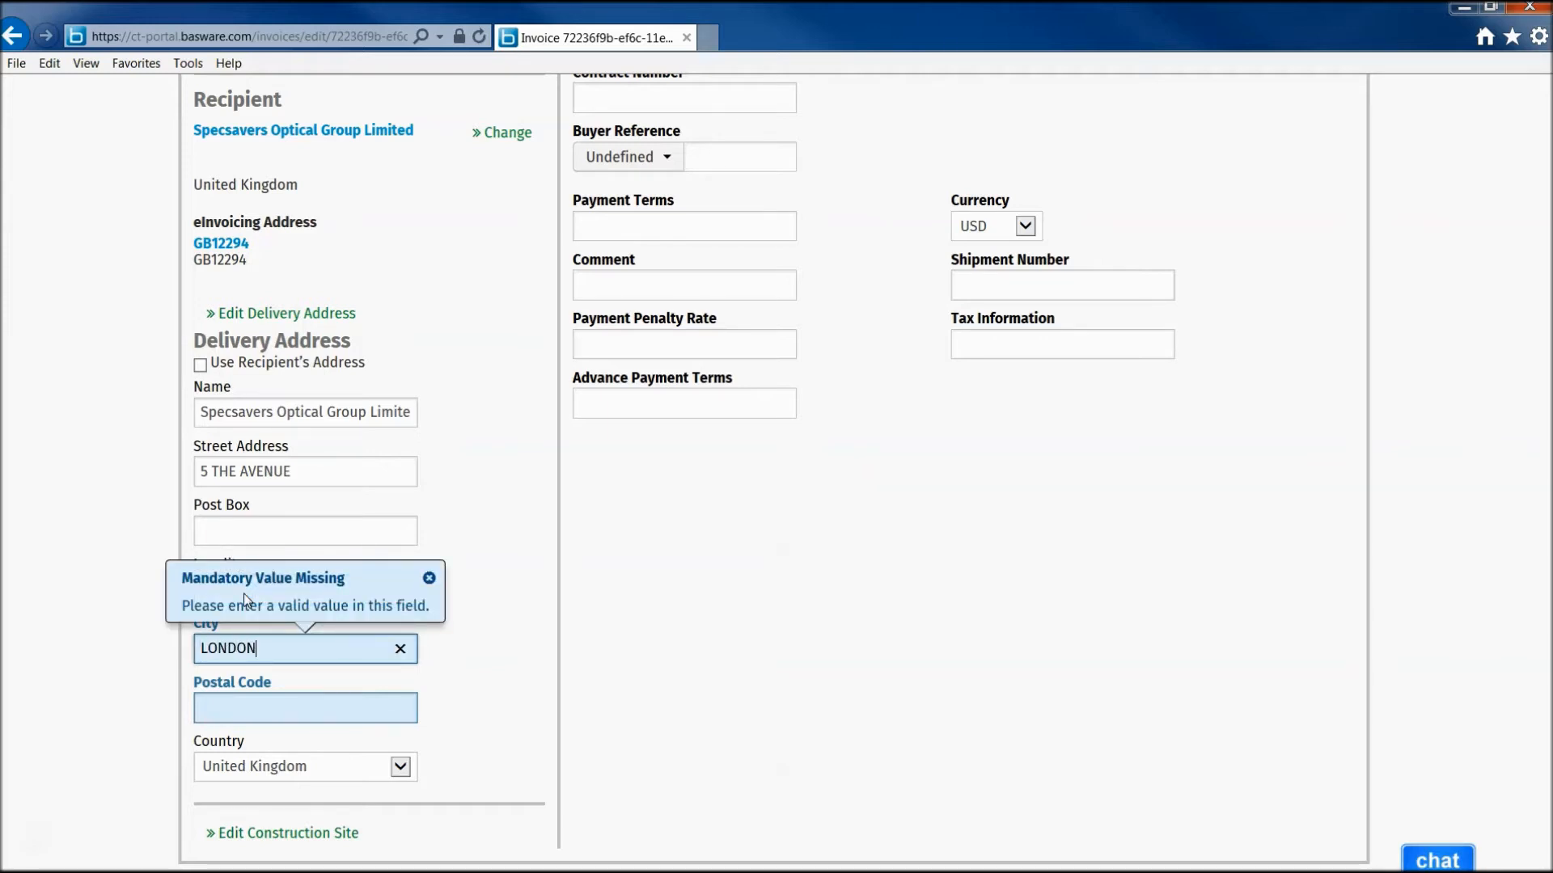
key("Tab")
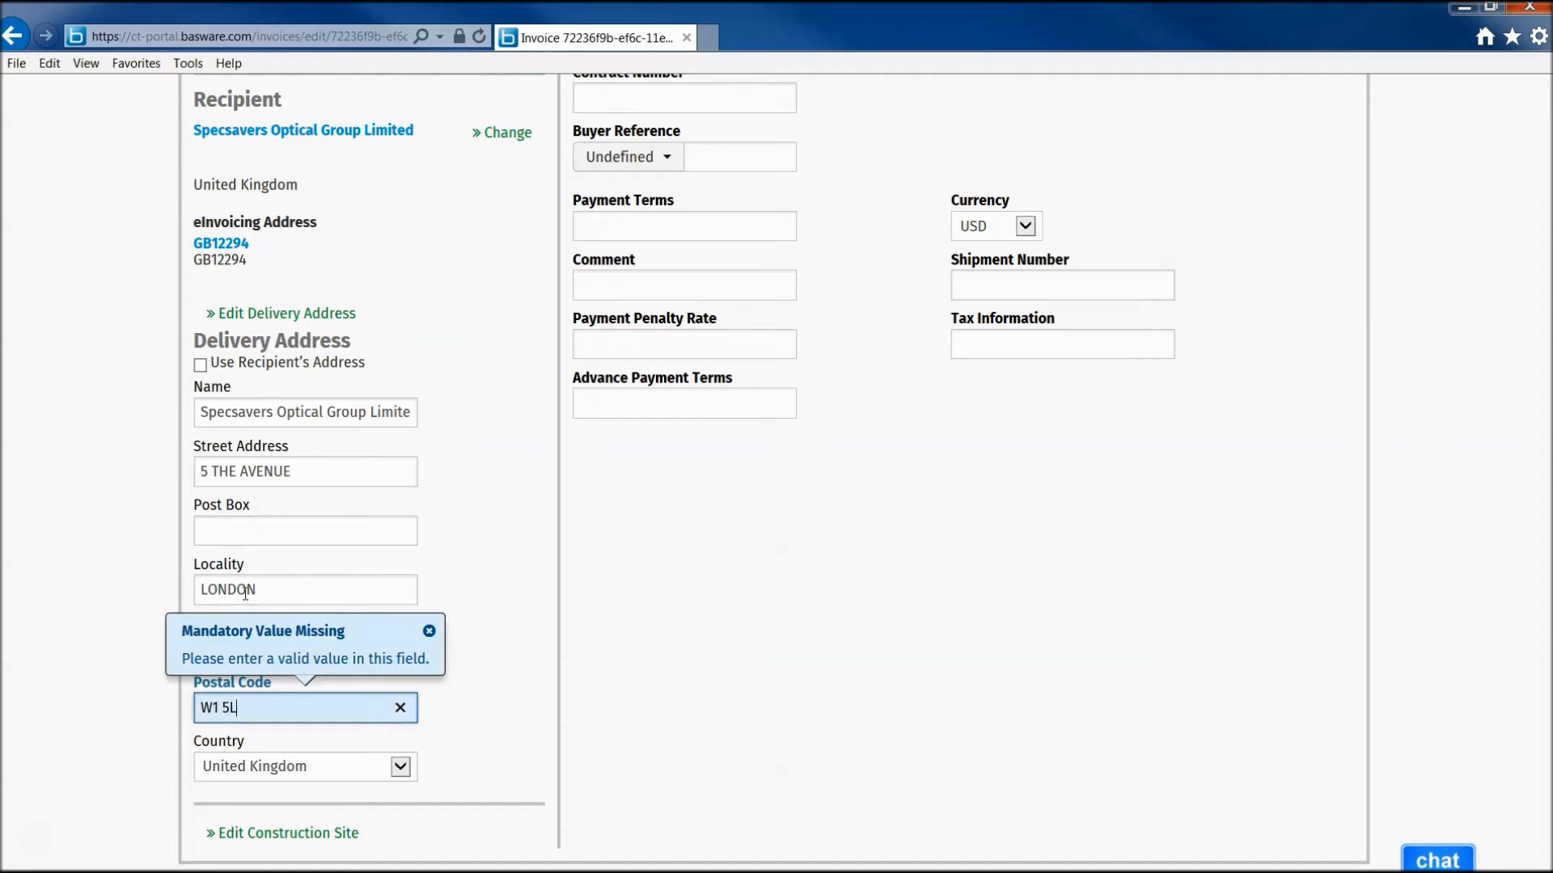
type("W1 5LA")
key("Tab")
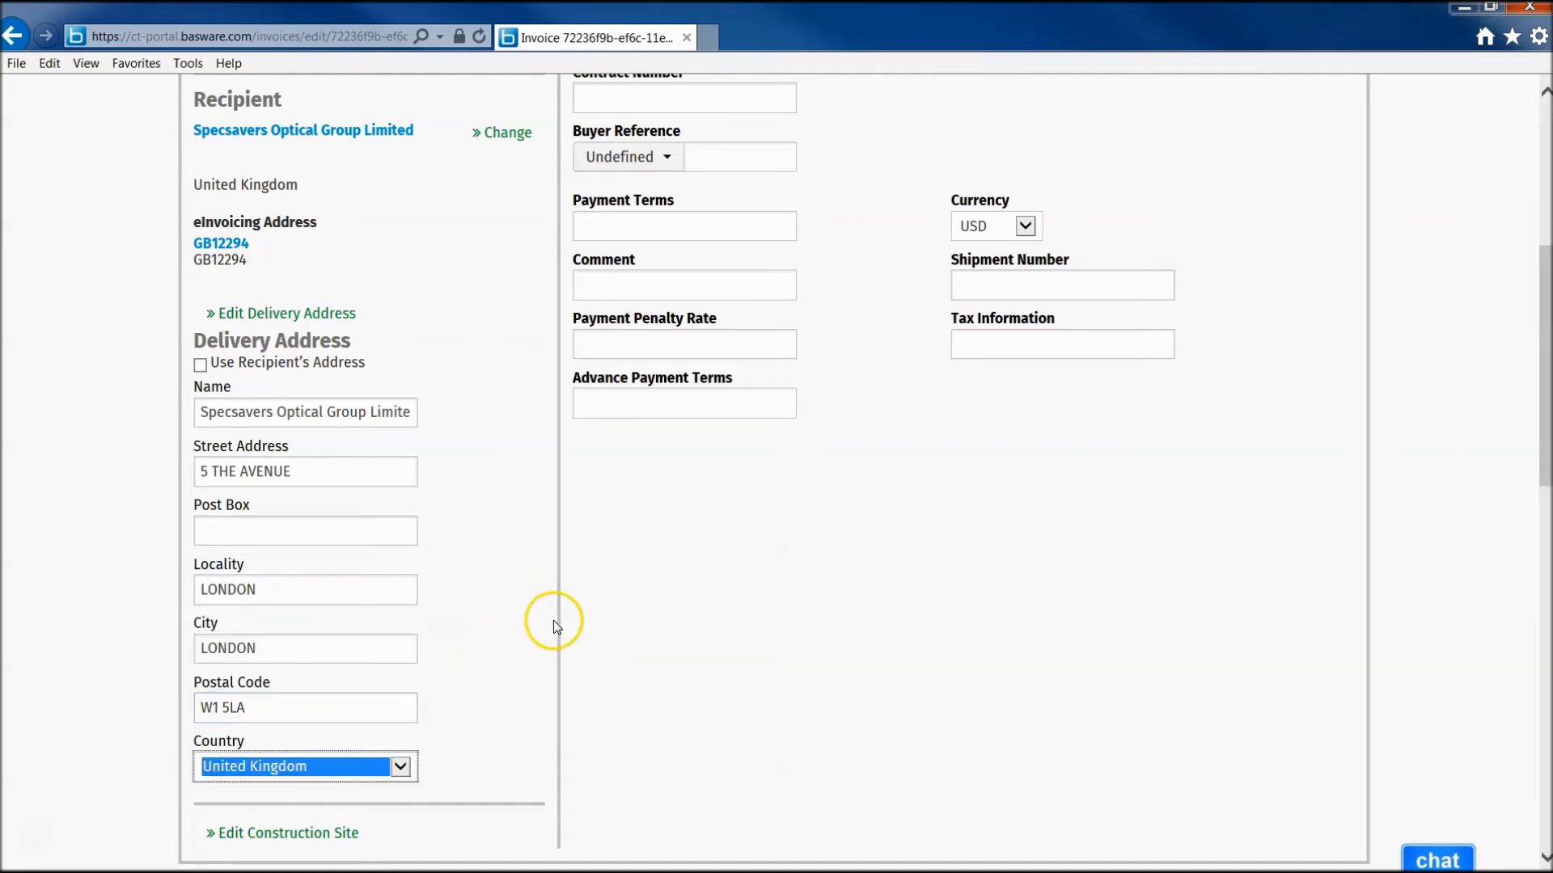
scroll(769, 350, "up", 6)
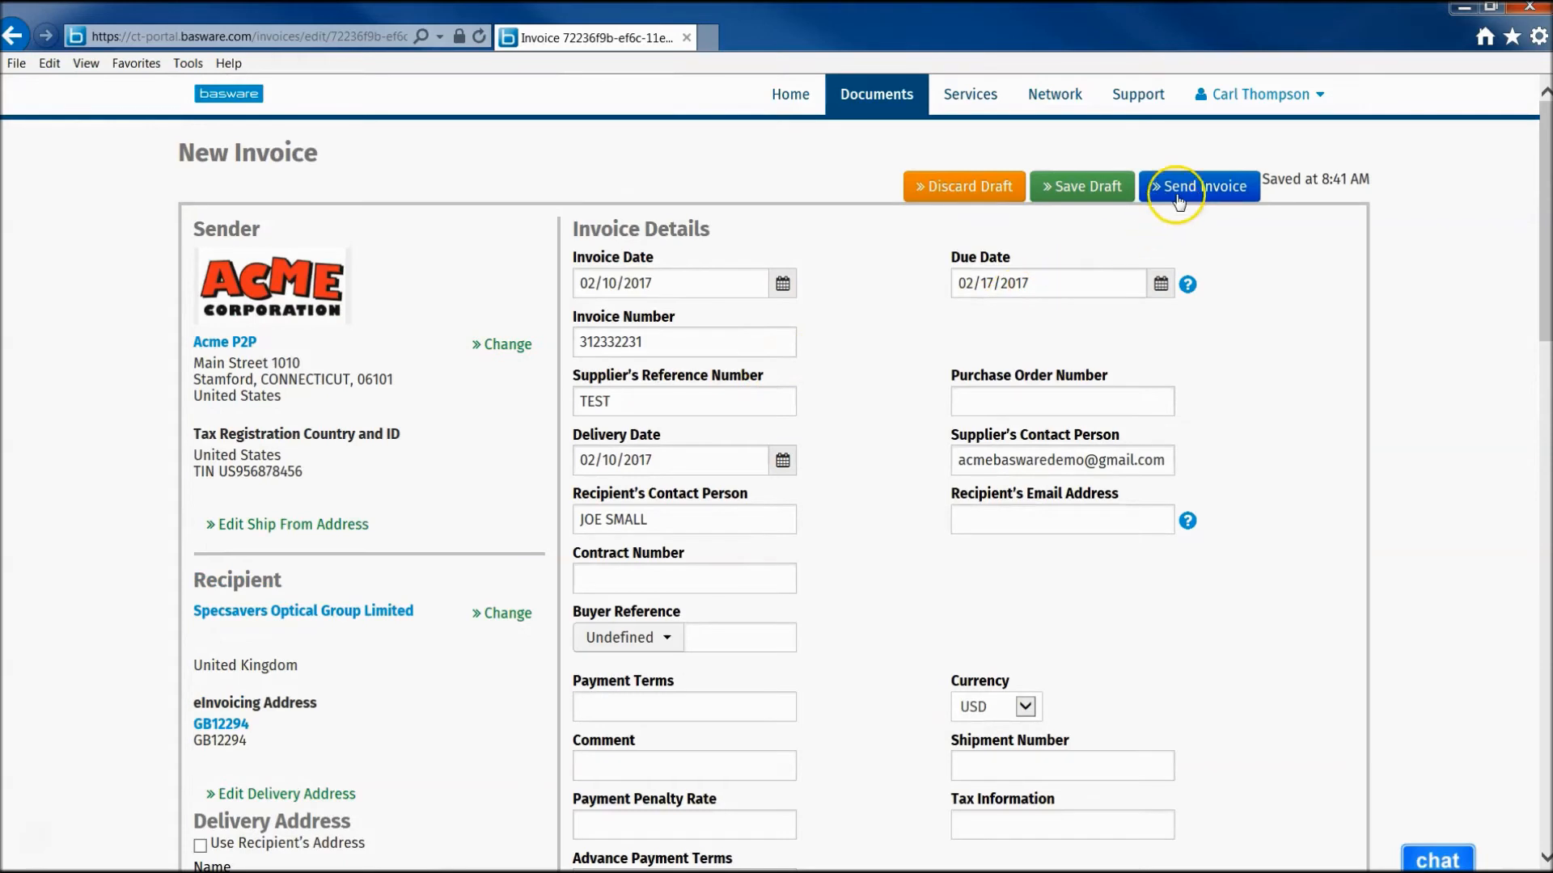
- Send invoice 312332231 and download its legalImage.pdf business document image
left_click(1174, 188)
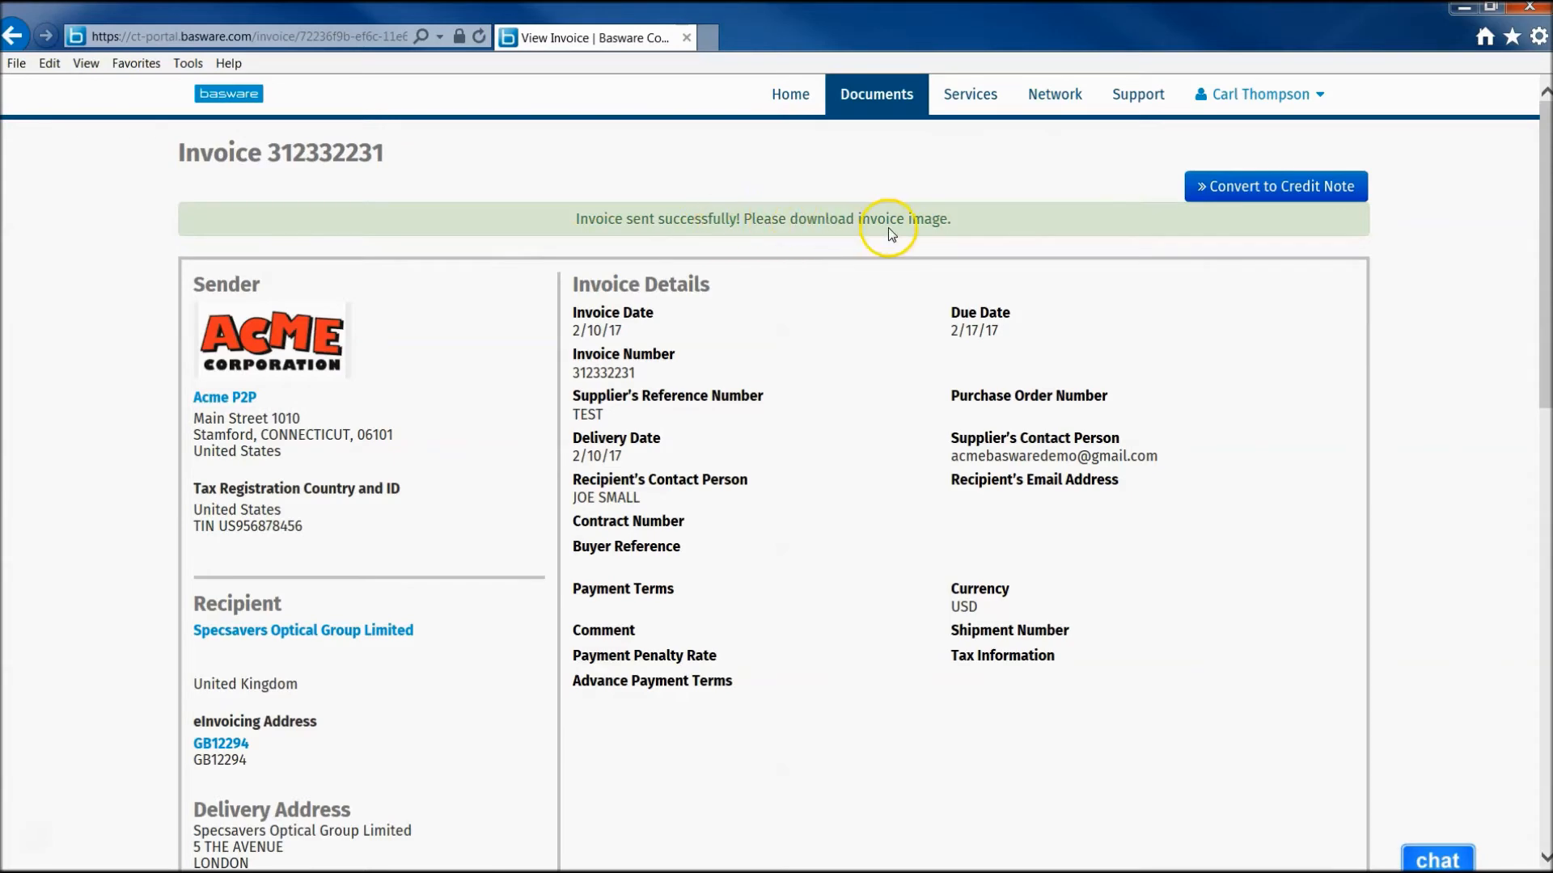
scroll(884, 226, "down", 10)
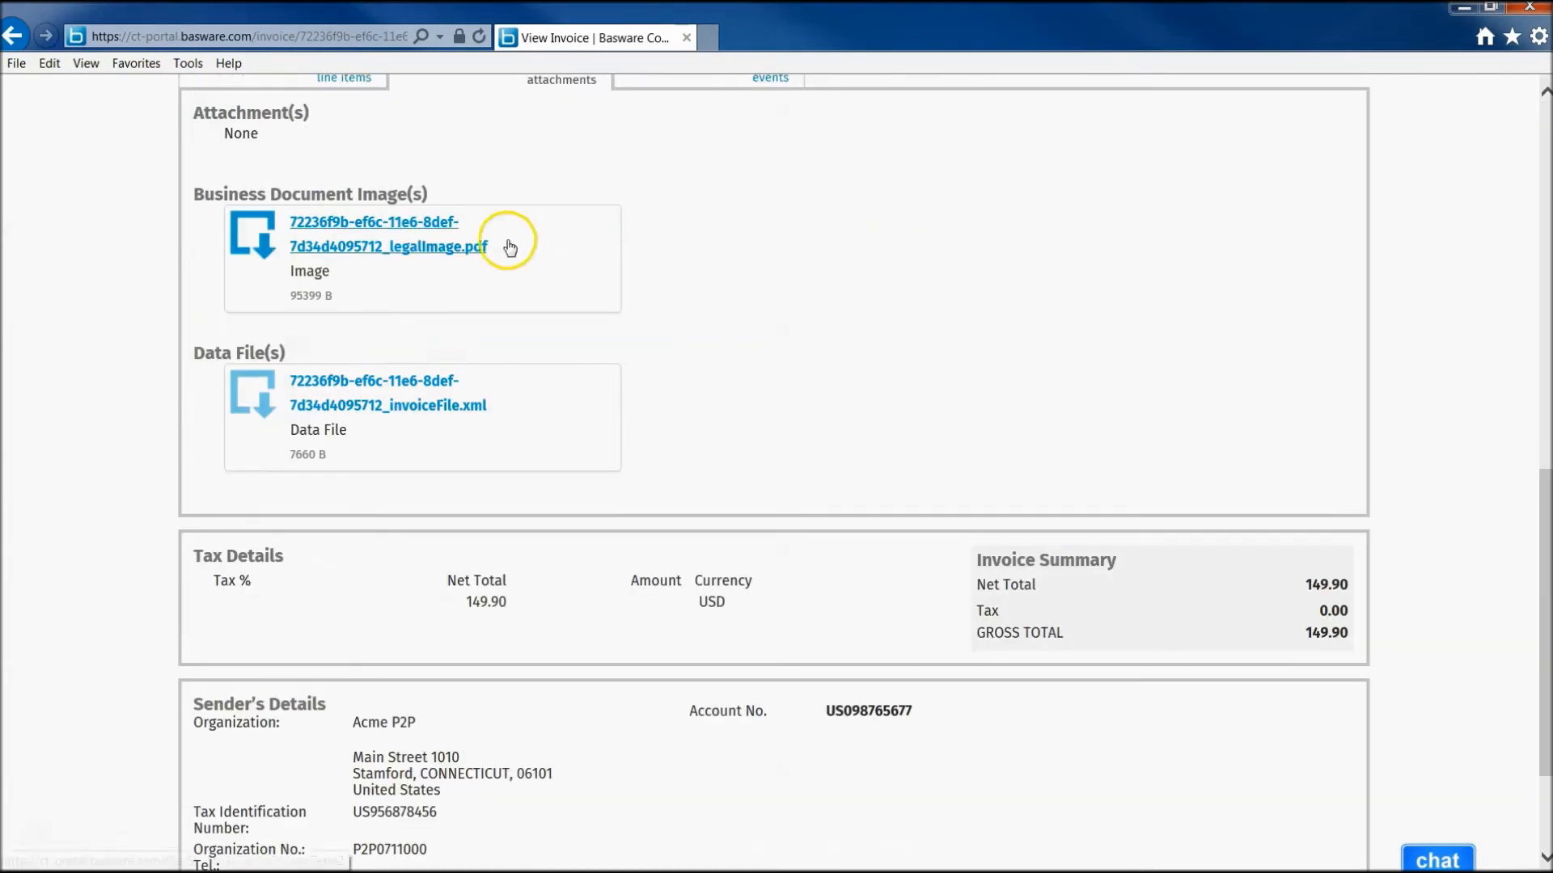
left_click(383, 246)
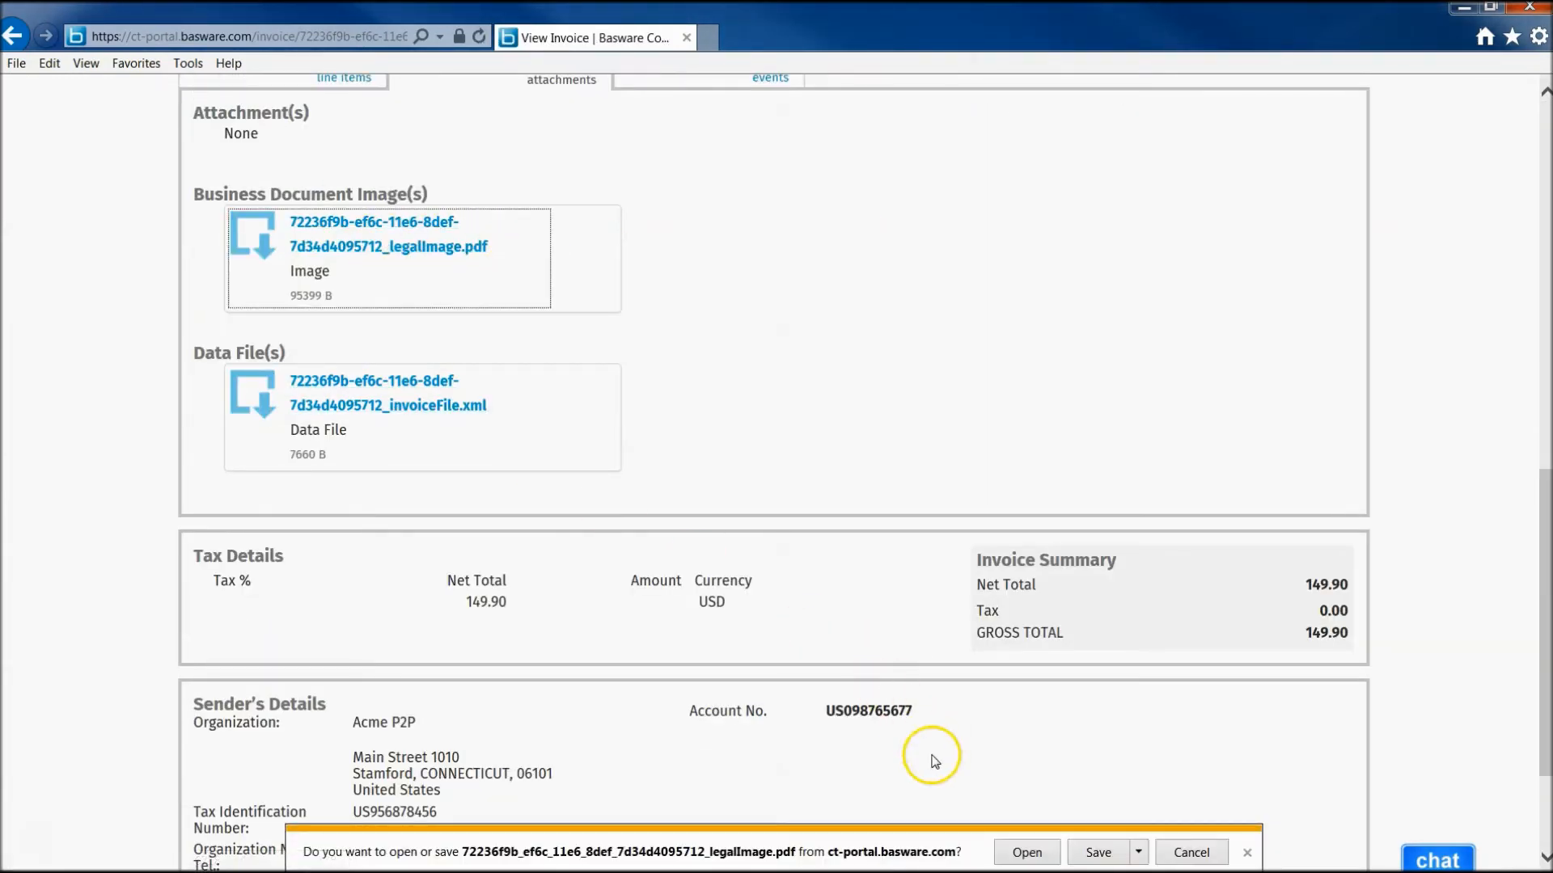
- Open legalImage.pdf in Acrobat Reader maximized, scroll through the invoice, then close it
left_click(1026, 853)
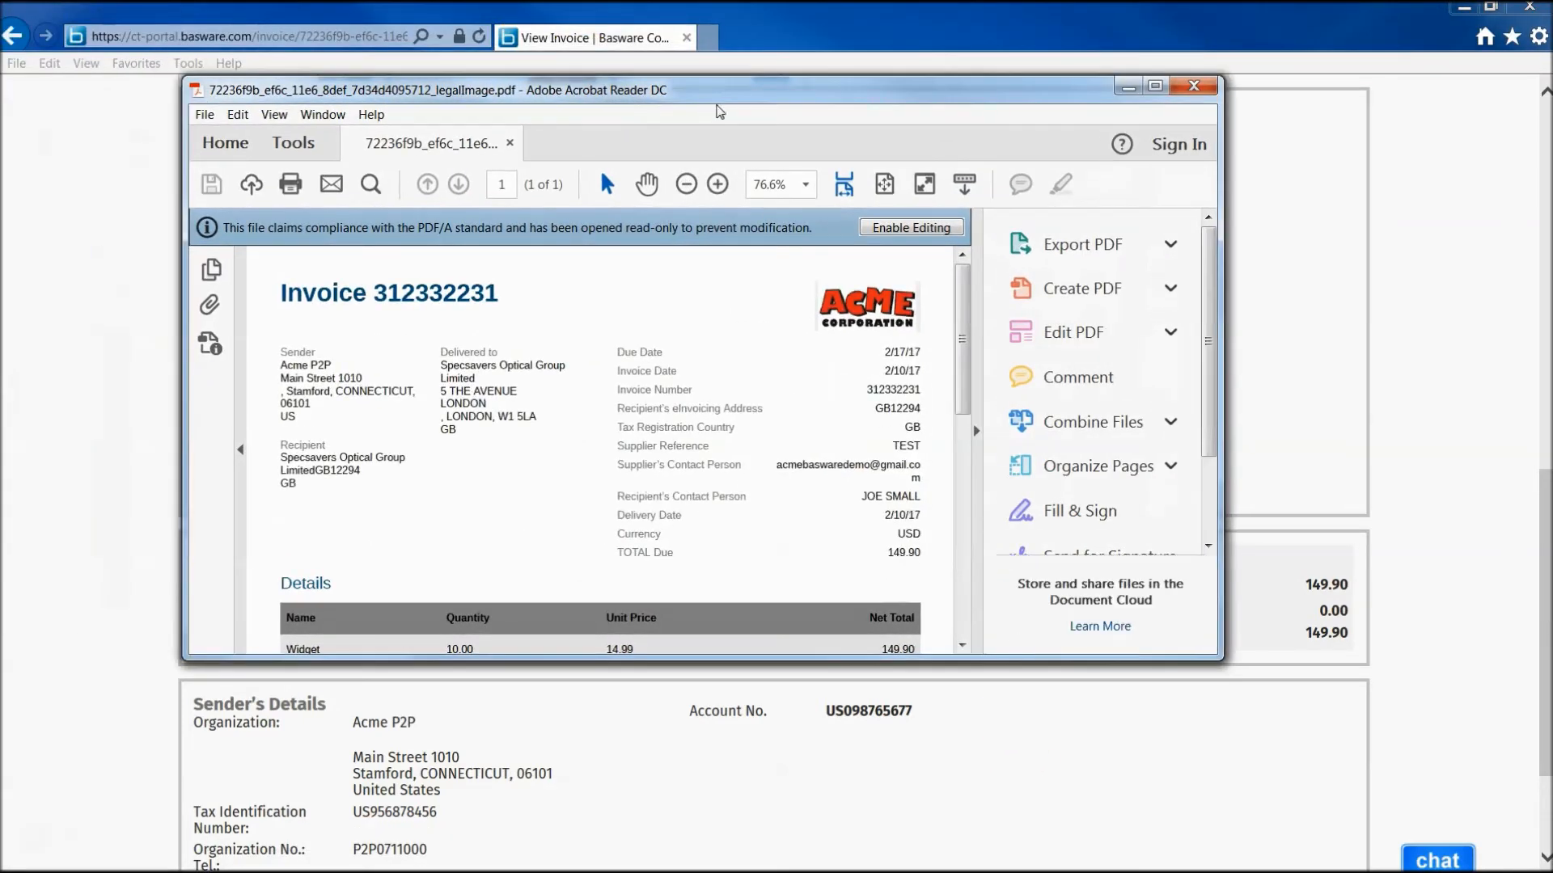
left_click(1157, 86)
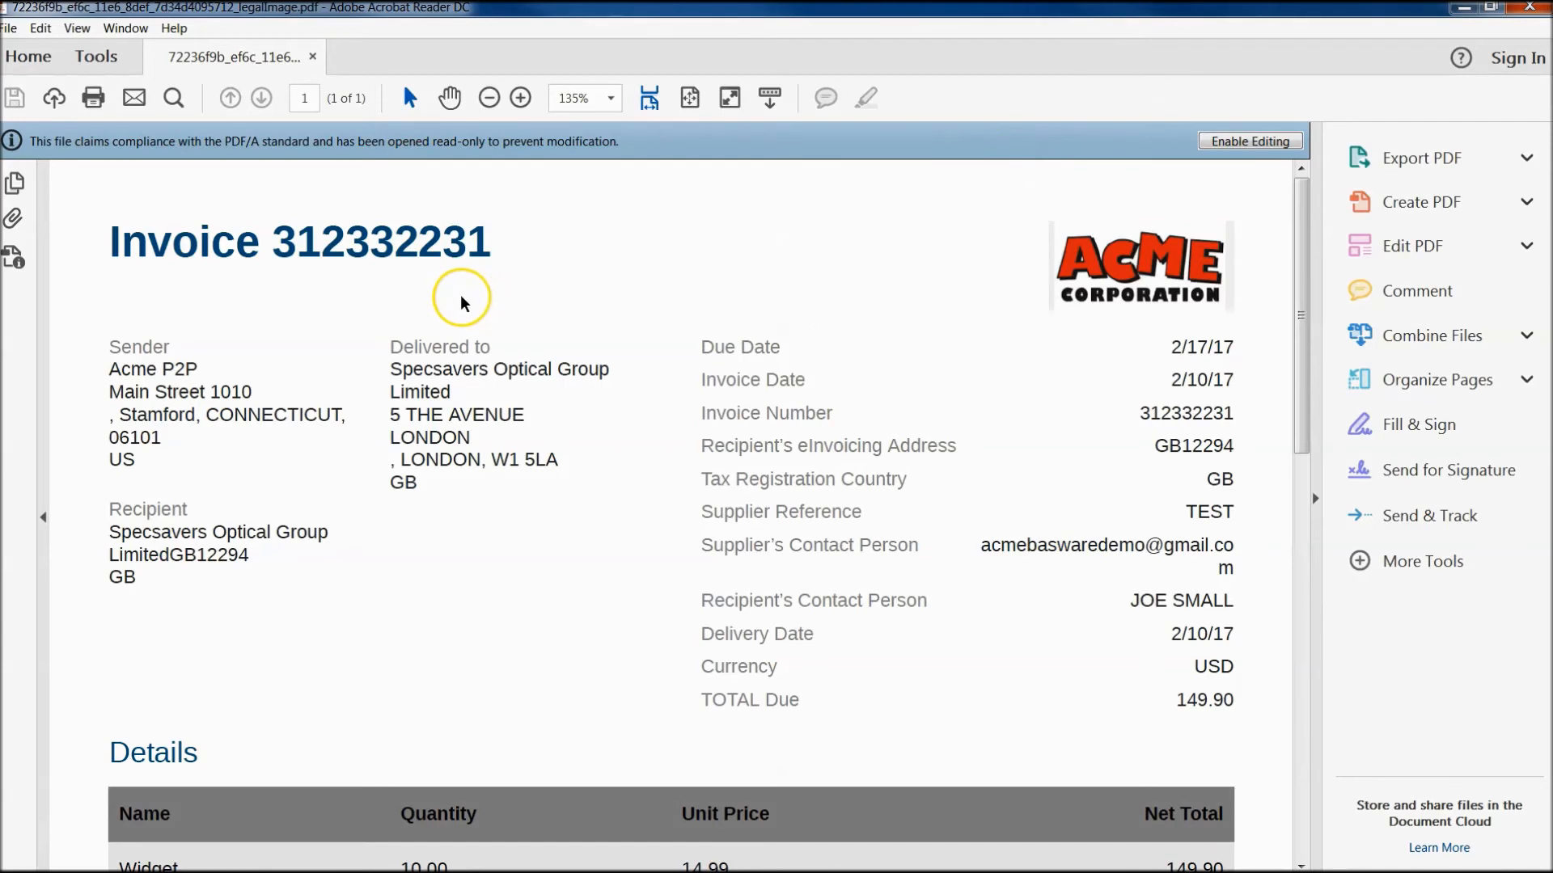
scroll(460, 295, "down", 3)
scroll(460, 295, "down", 4)
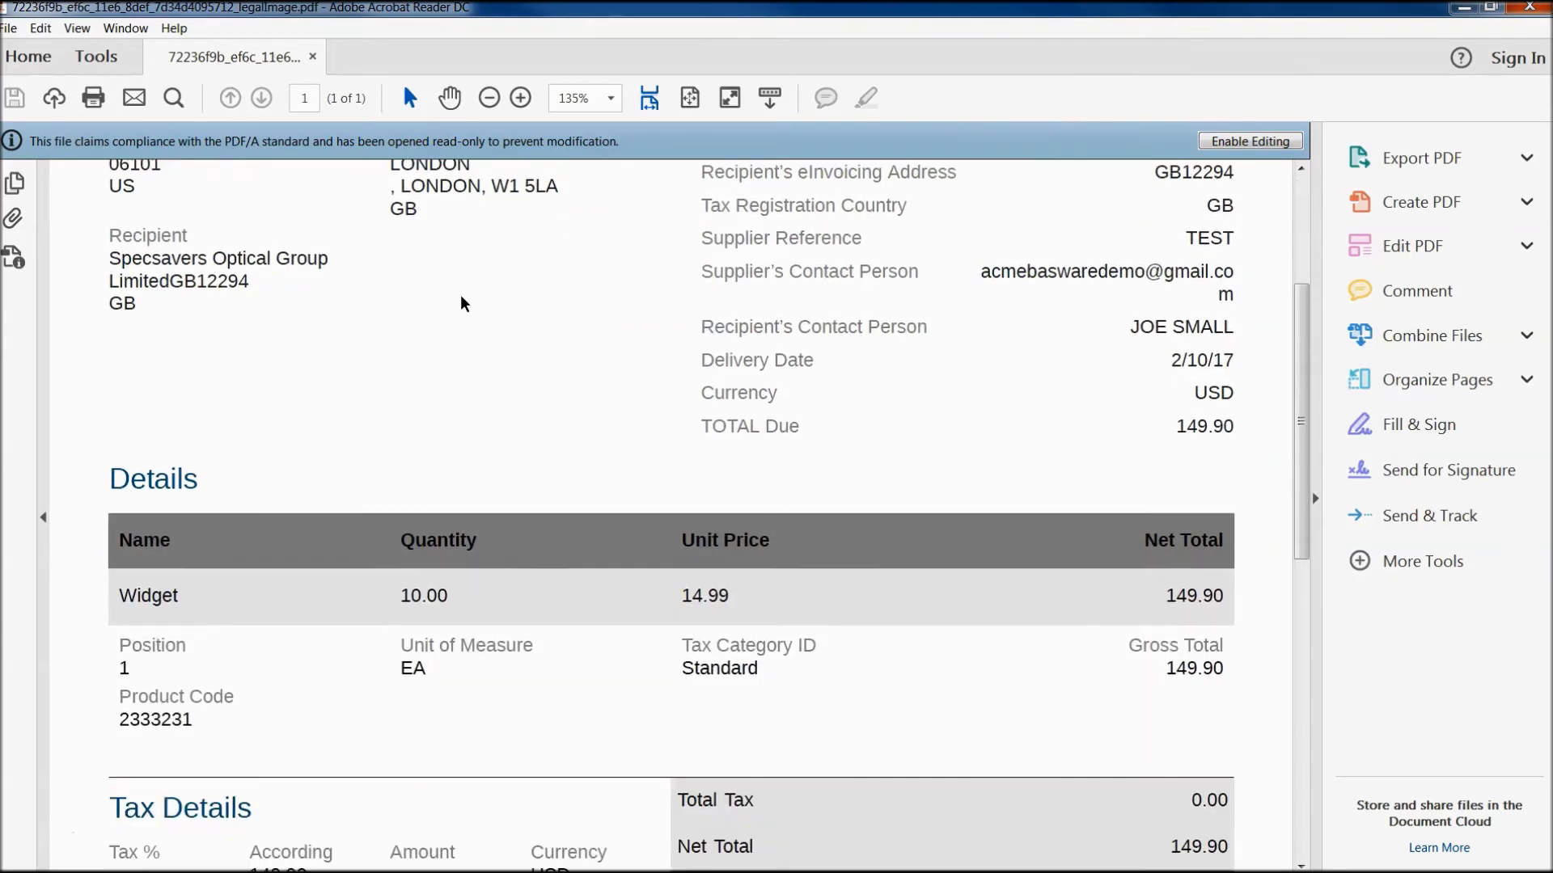
scroll(461, 304, "down", 15)
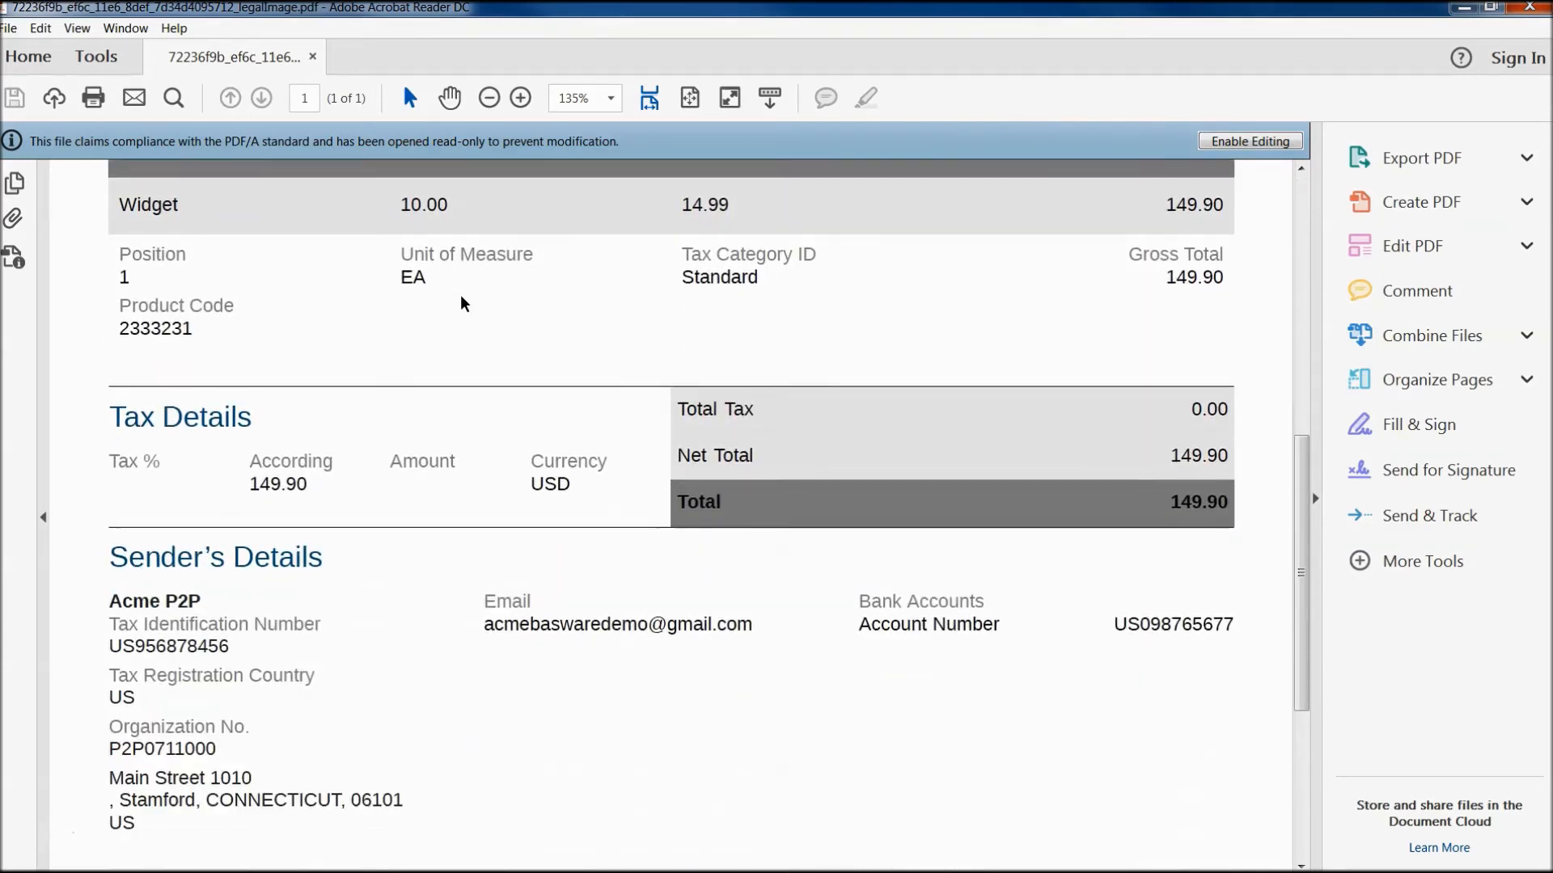
scroll(460, 303, "down", 4)
scroll(461, 303, "up", 13)
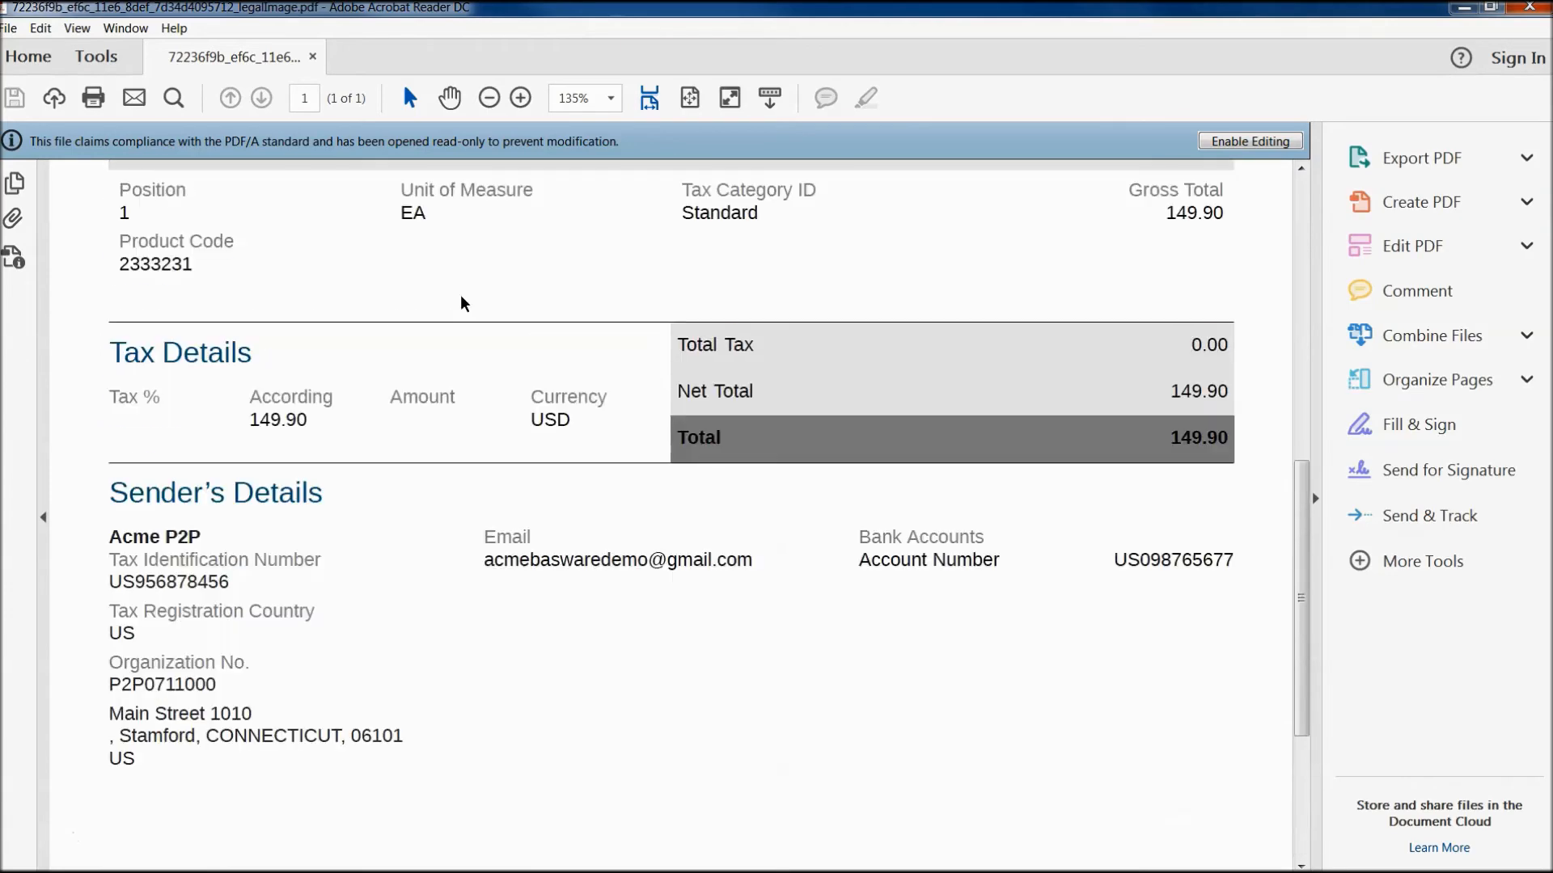
scroll(461, 300, "up", 12)
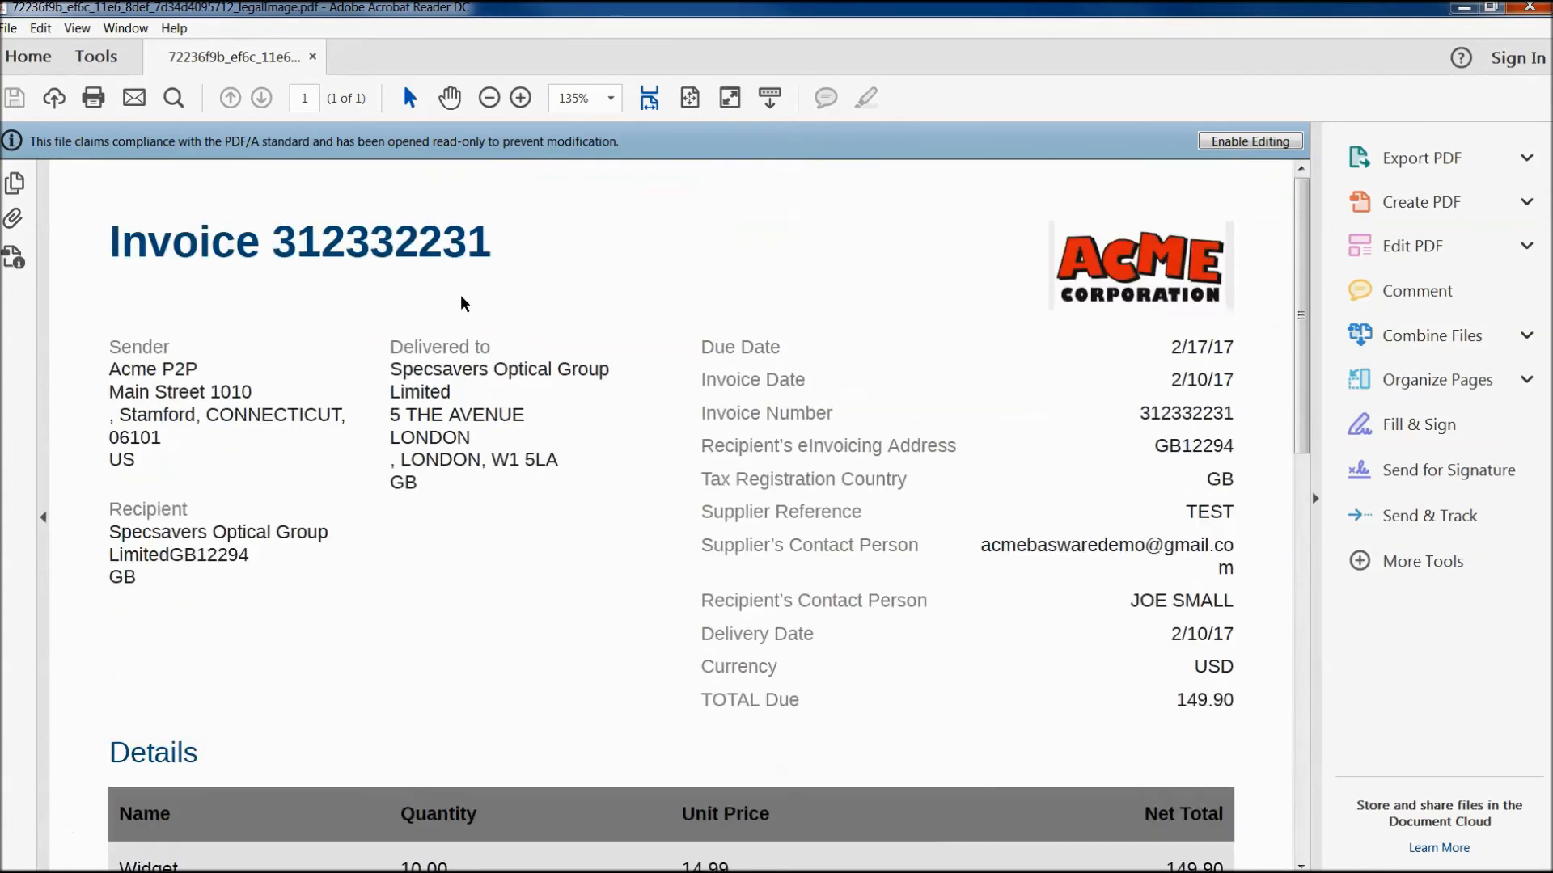
left_click(1522, 10)
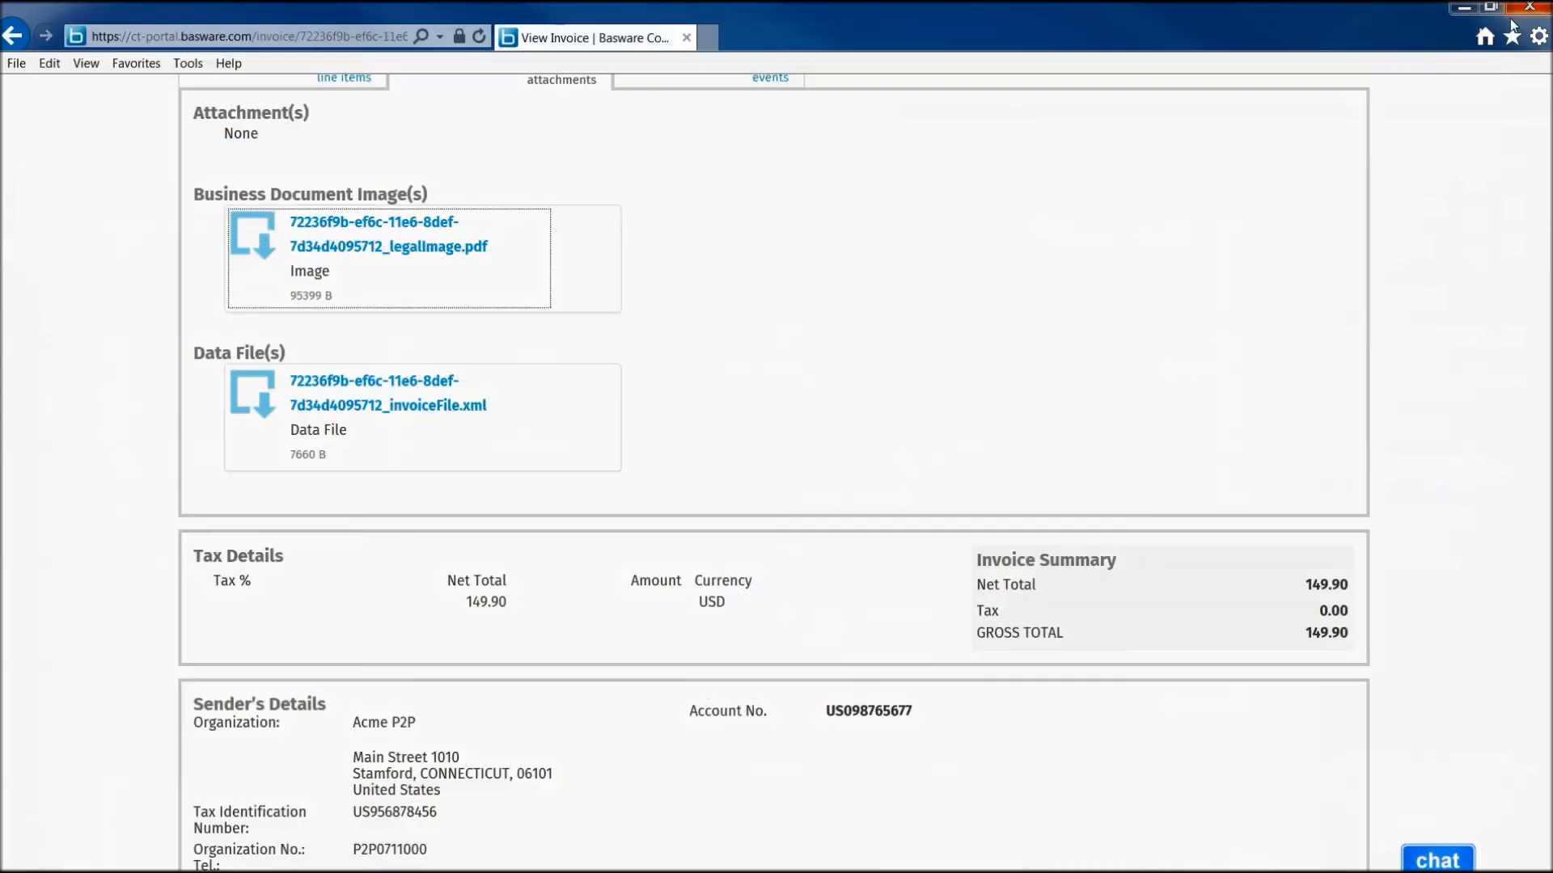
- From the dashboard's Sent invoices statistics, list the 5 in-delivery invoices, with 312332231 to Specsavers on top
scroll(809, 287, "up", 10)
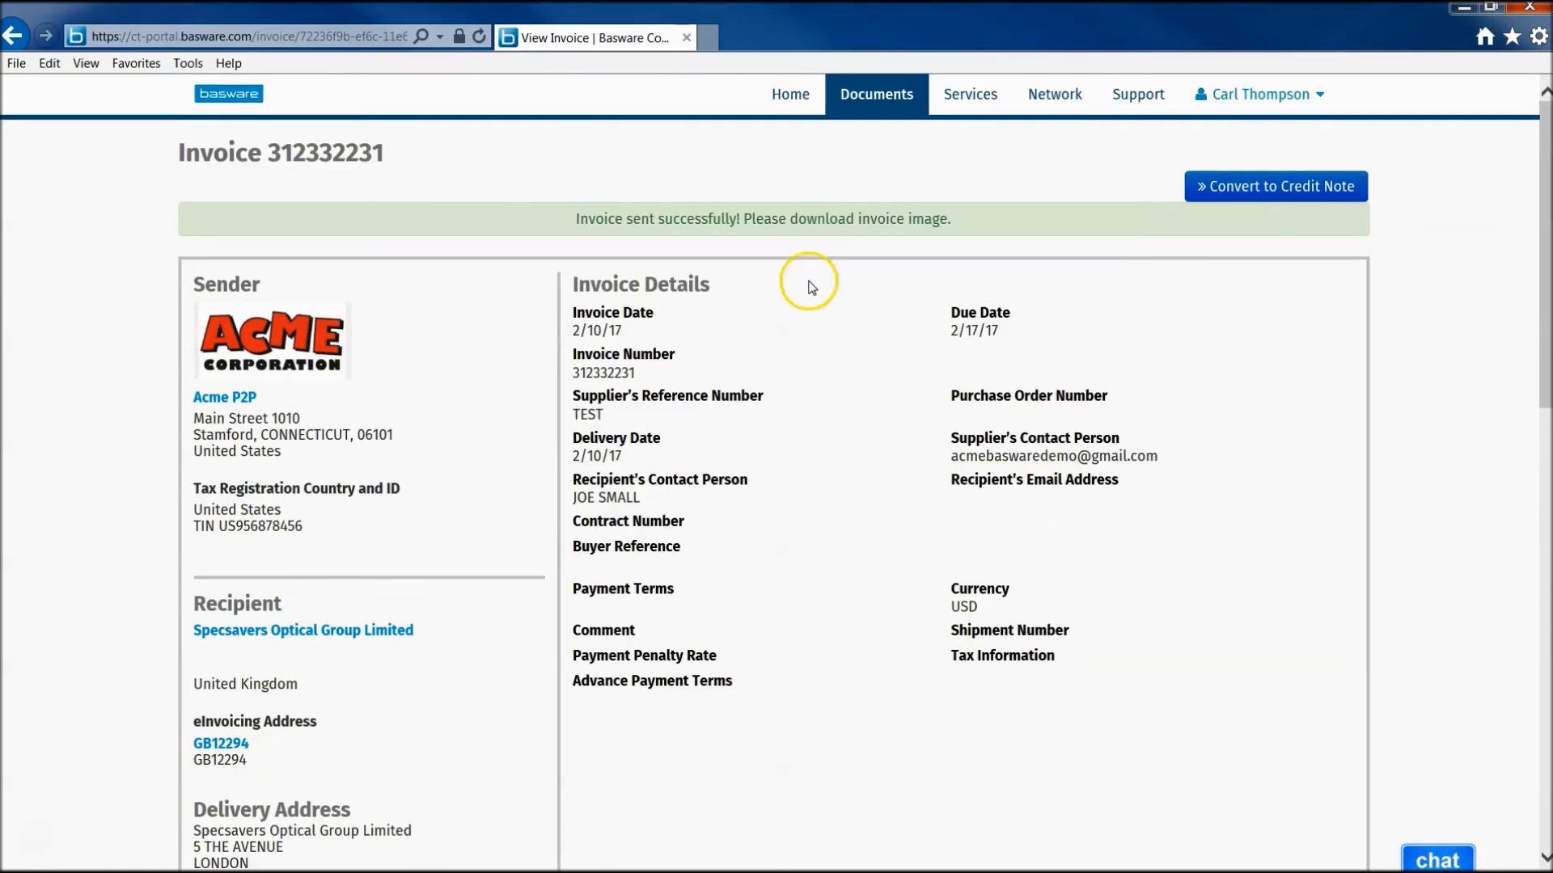
left_click(790, 99)
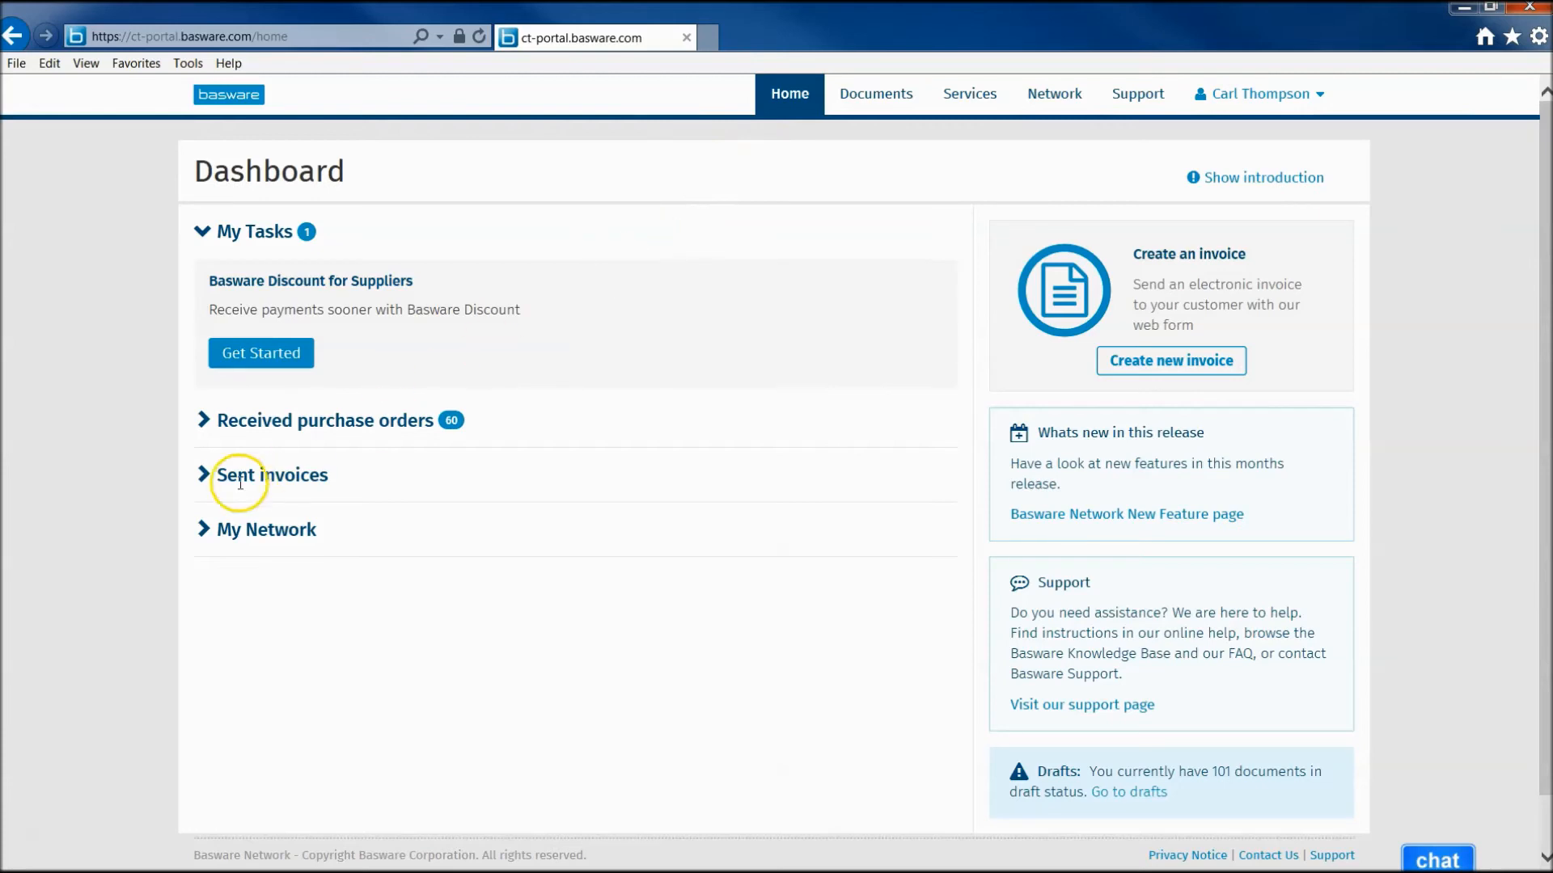
left_click(203, 475)
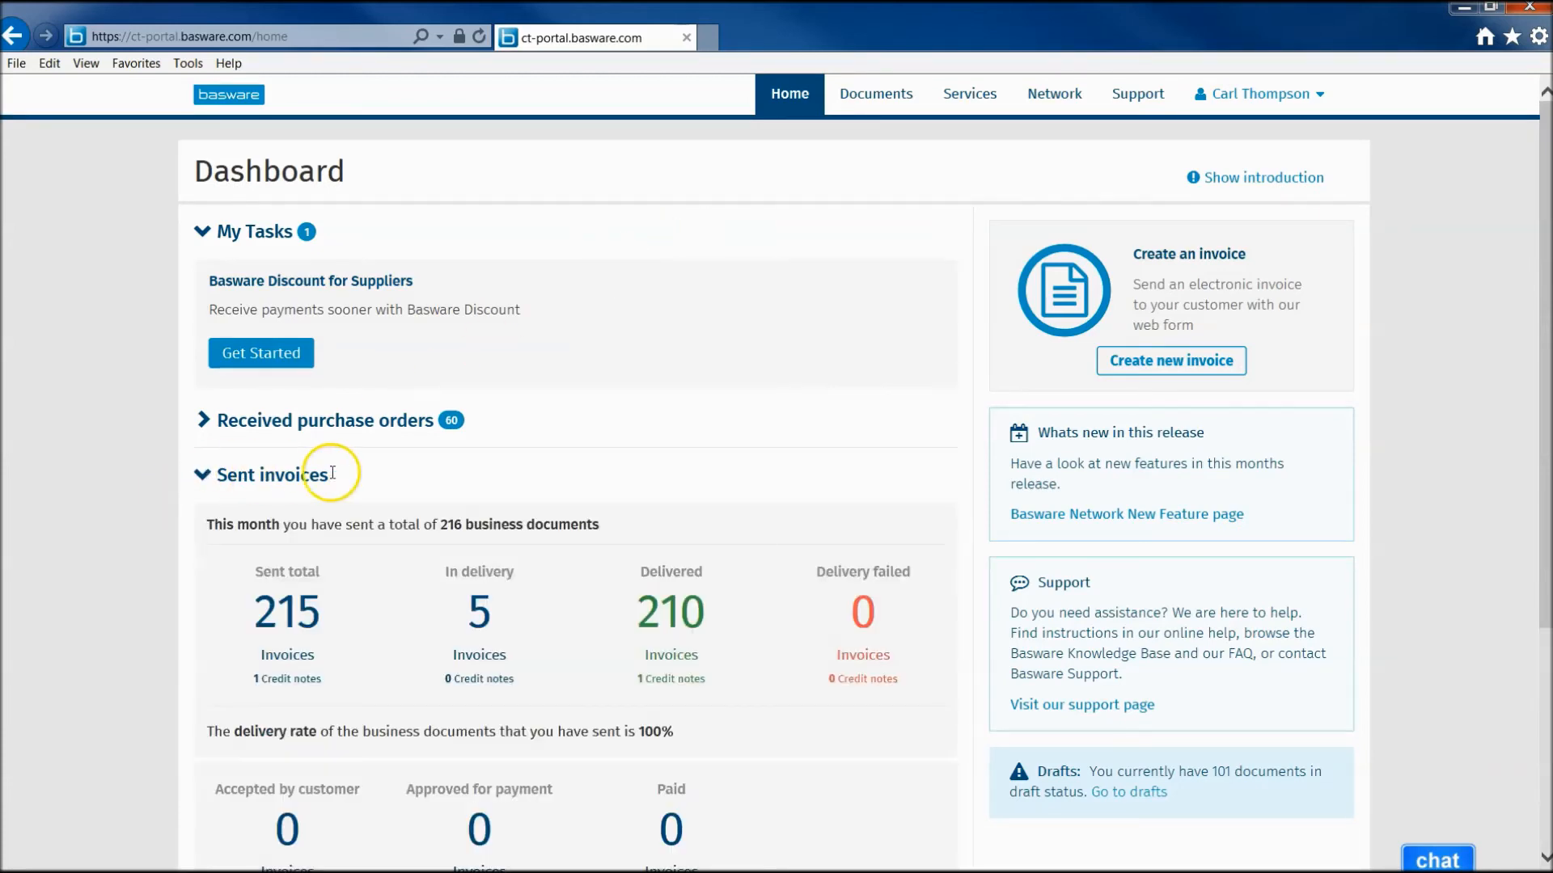
scroll(331, 473, "down", 3)
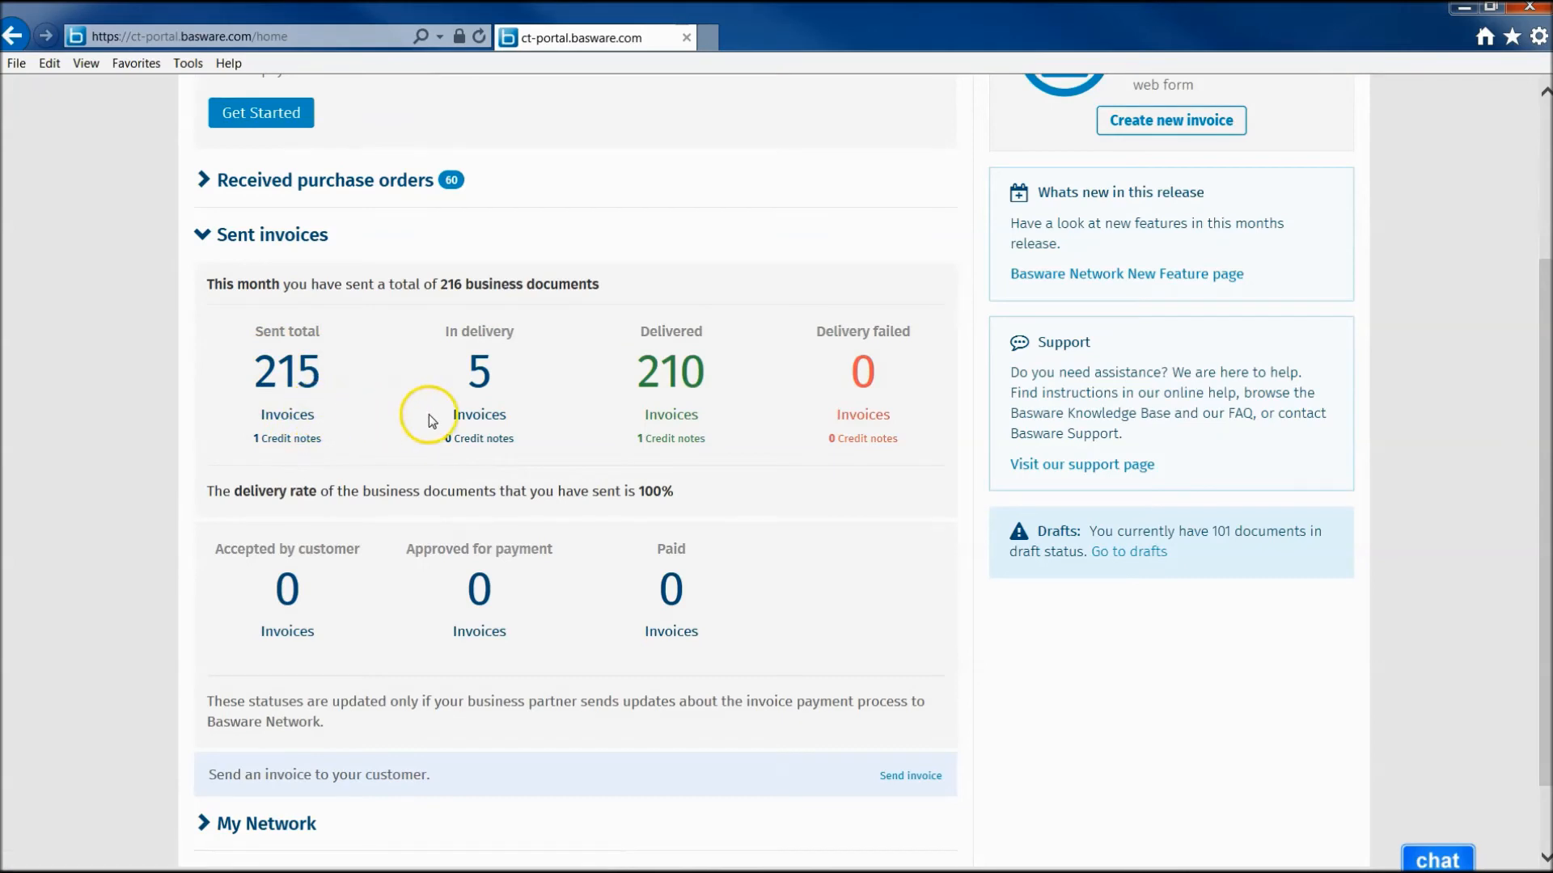
left_click(477, 419)
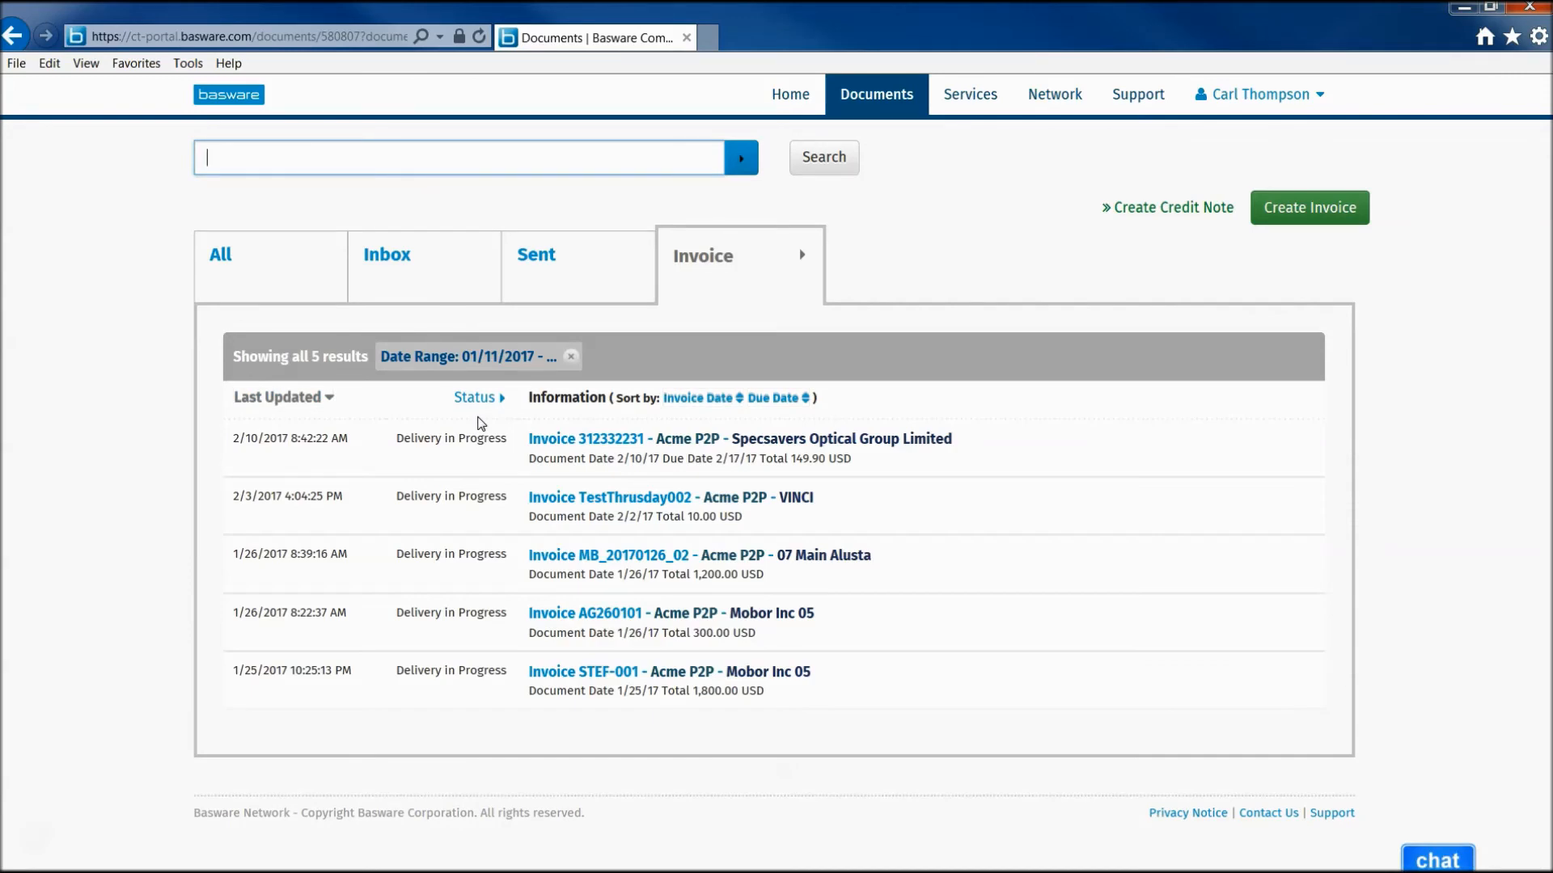
- Move from the Basware Network invoice list to the Basware InvoiceReady login window
left_click_drag(404, 440, 495, 447)
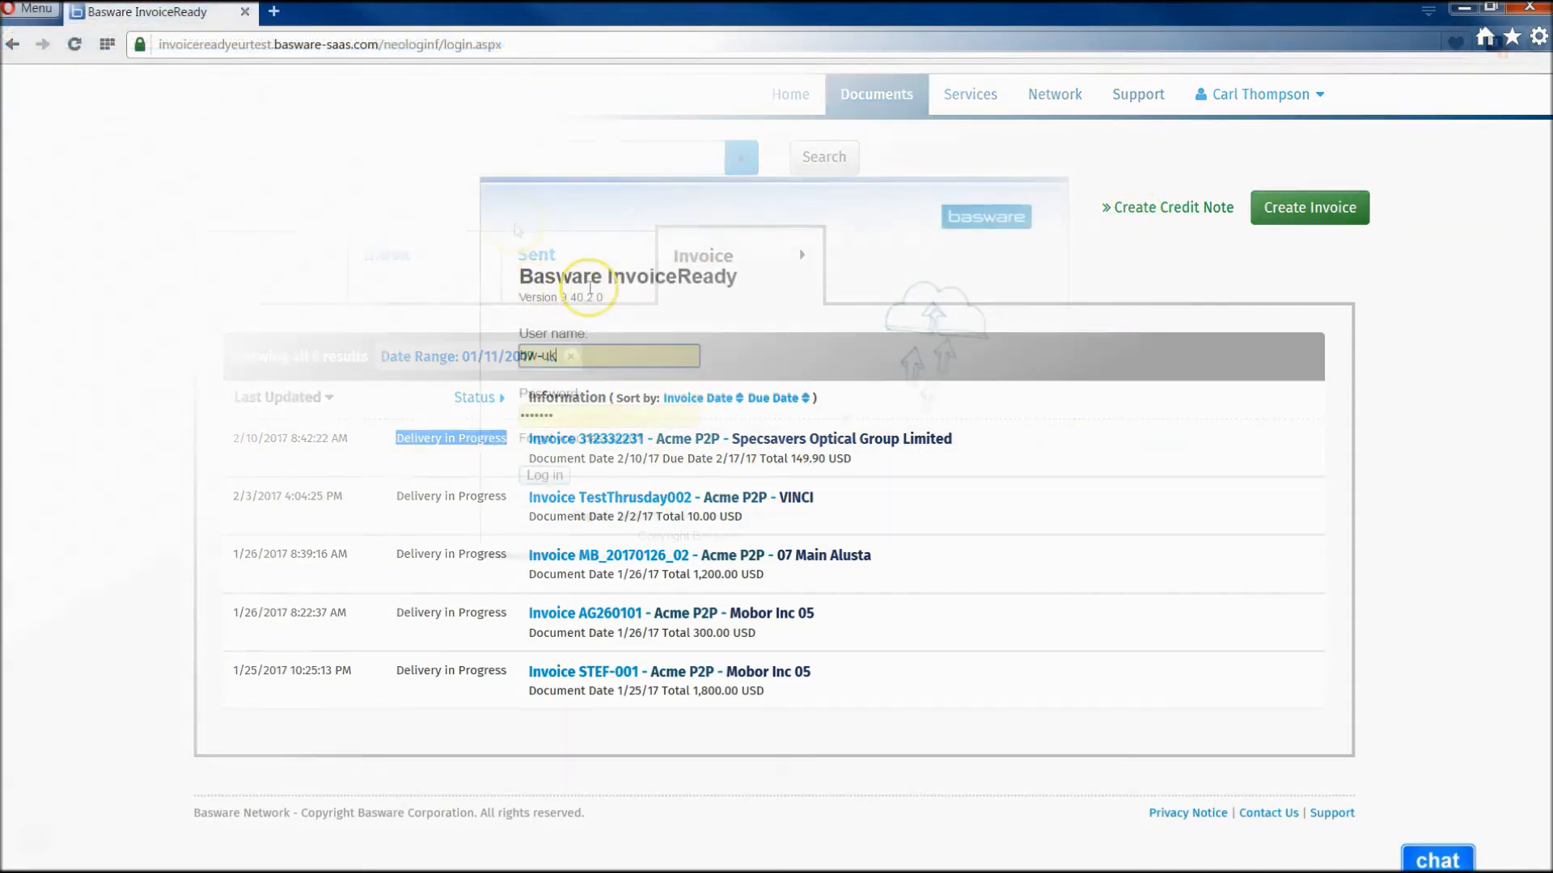
left_click_drag(533, 277, 690, 287)
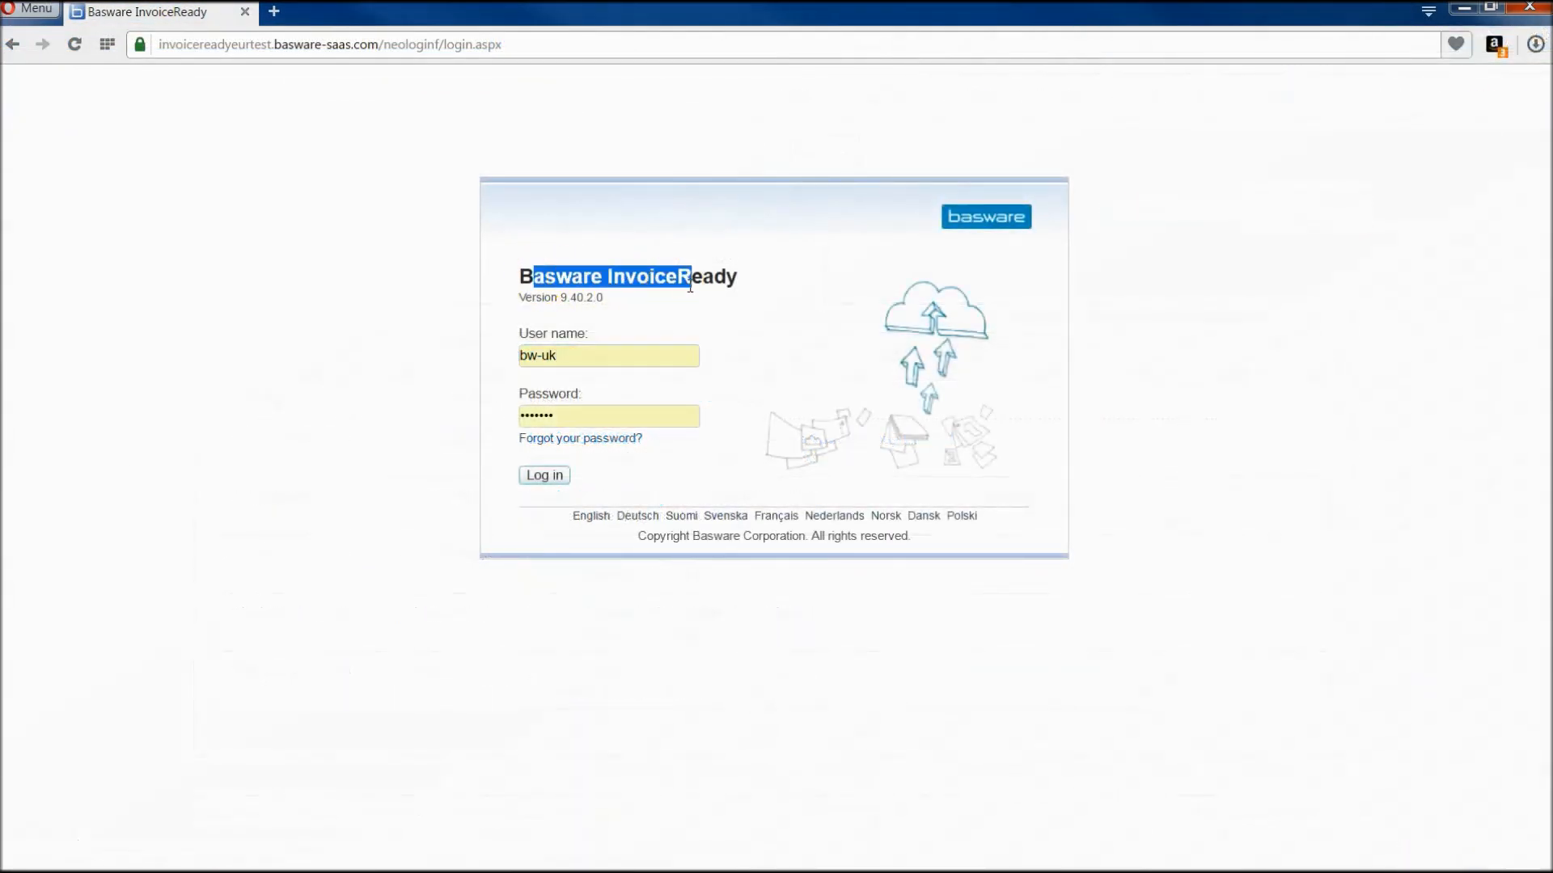
- Sign in to InvoiceReady and list purchase invoices awaiting processing, including 312332231 for 149.90 USD
left_click(630, 344)
left_click(543, 474)
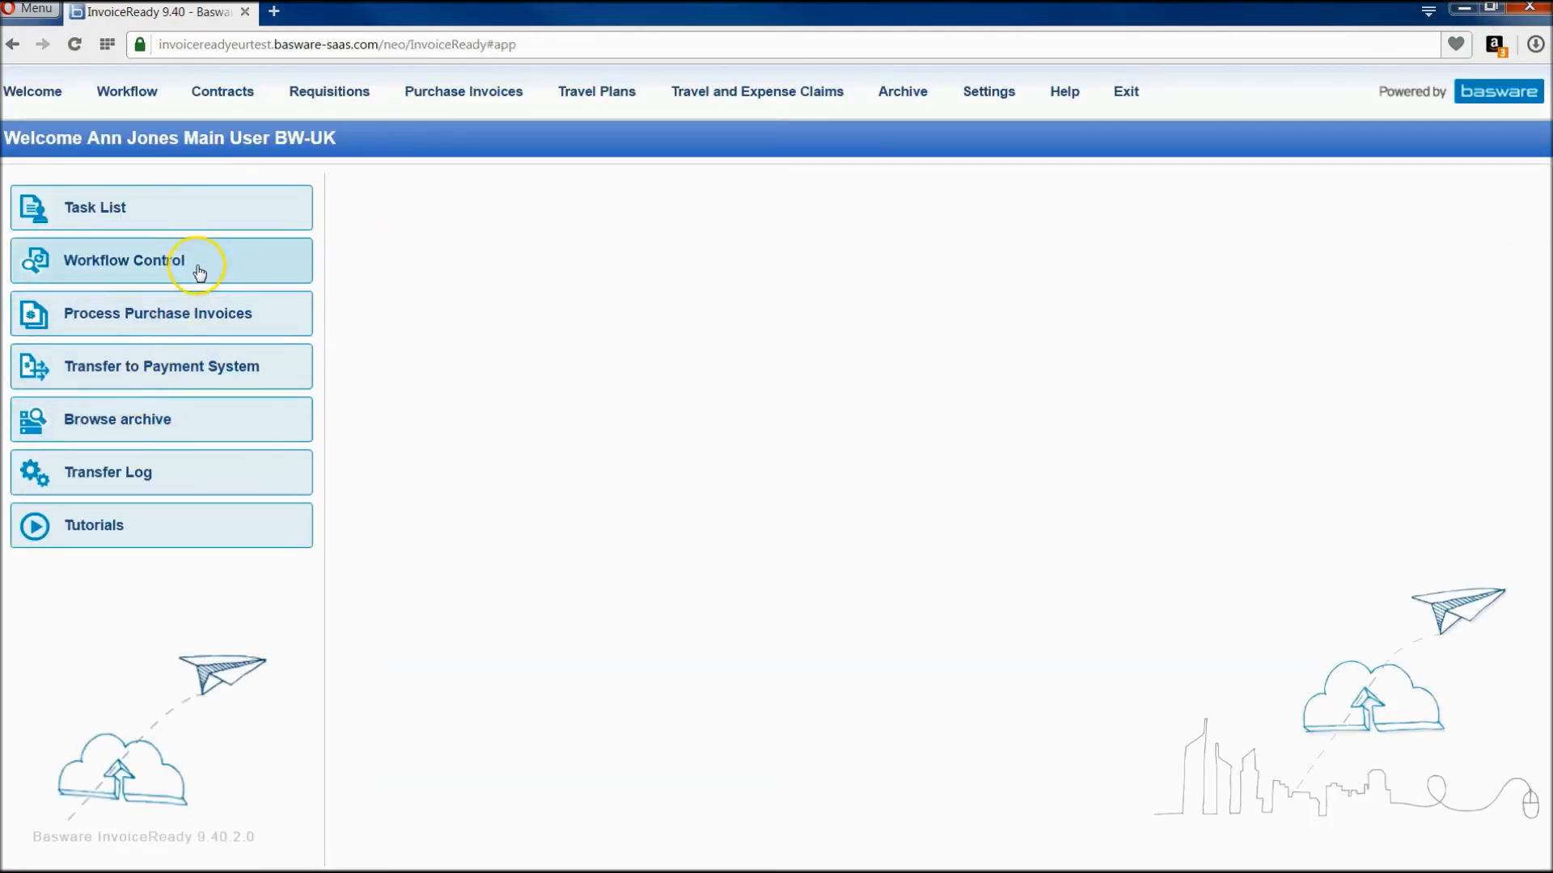
left_click(180, 314)
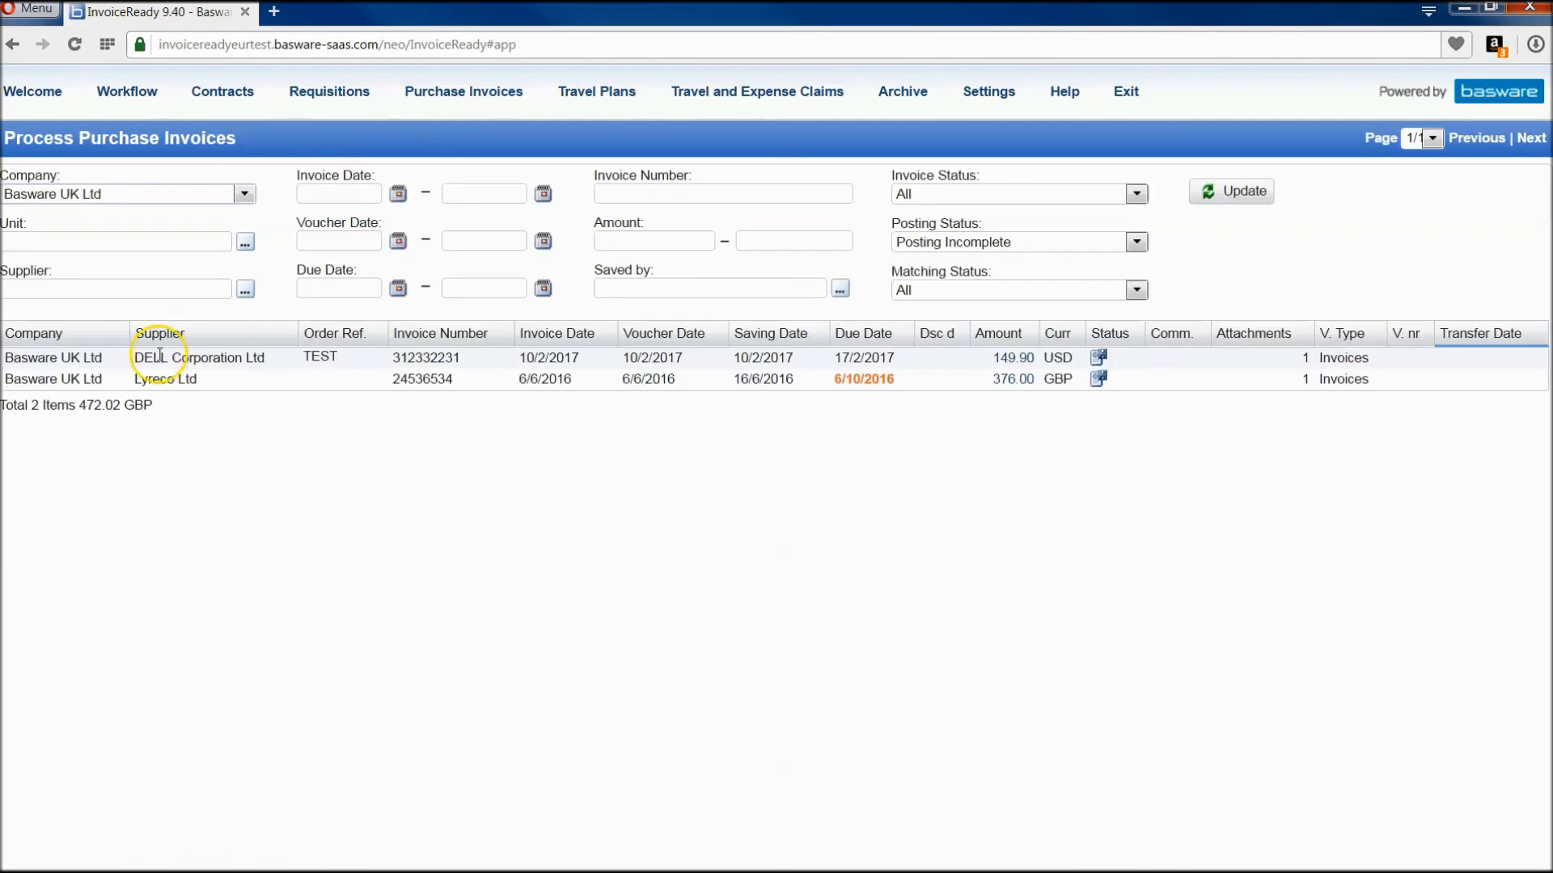
- Open invoice 312332231 from its 149.90 amount and review its DELL Corporation Ltd invoice image
left_click(1013, 359)
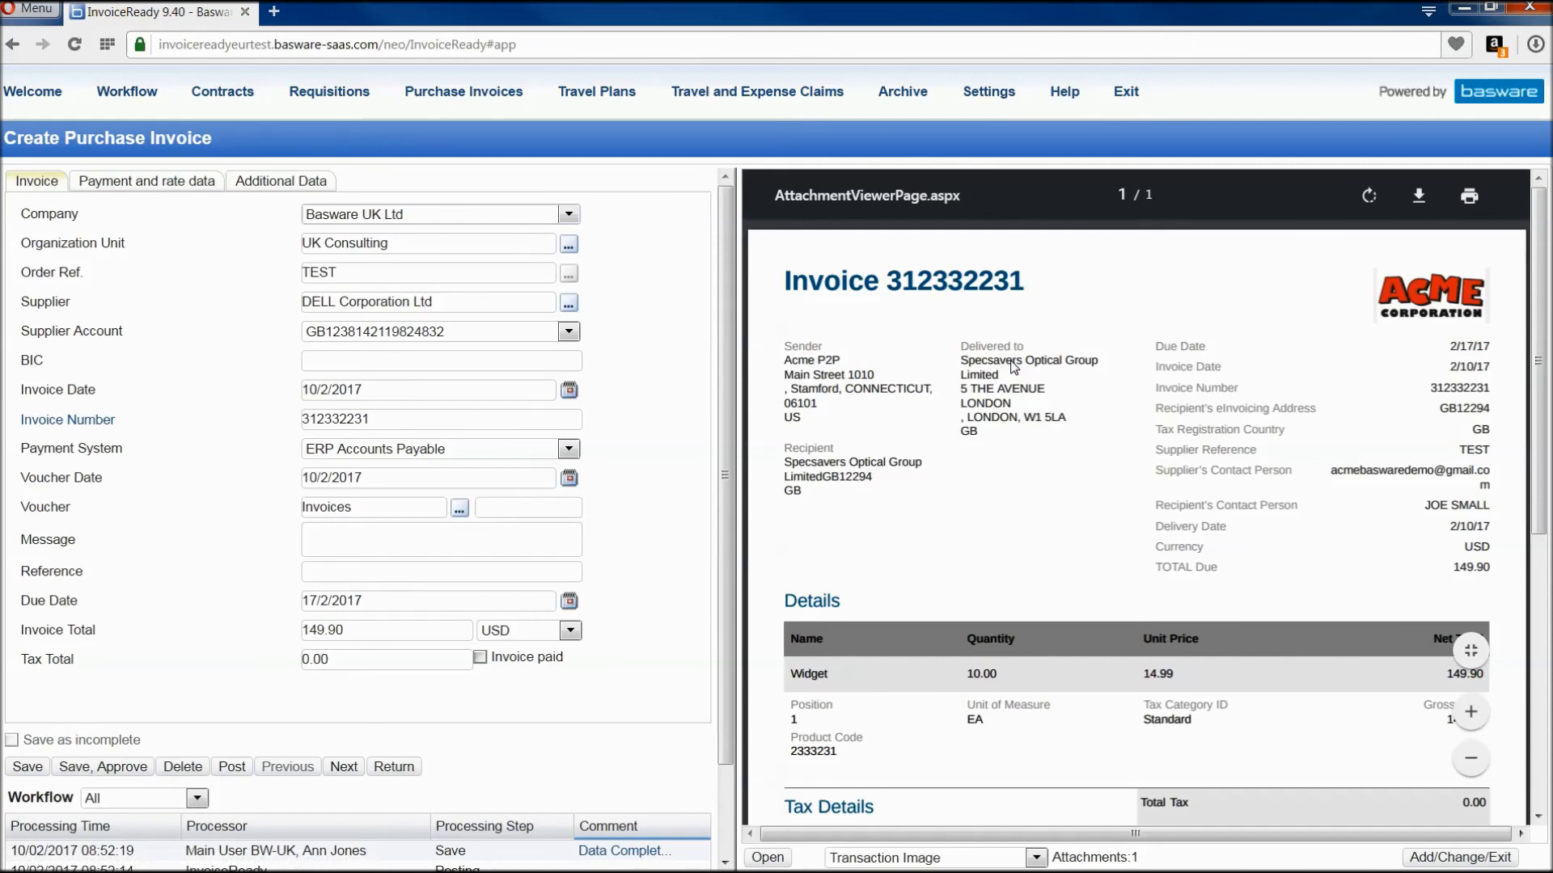
scroll(983, 430, "down", 6)
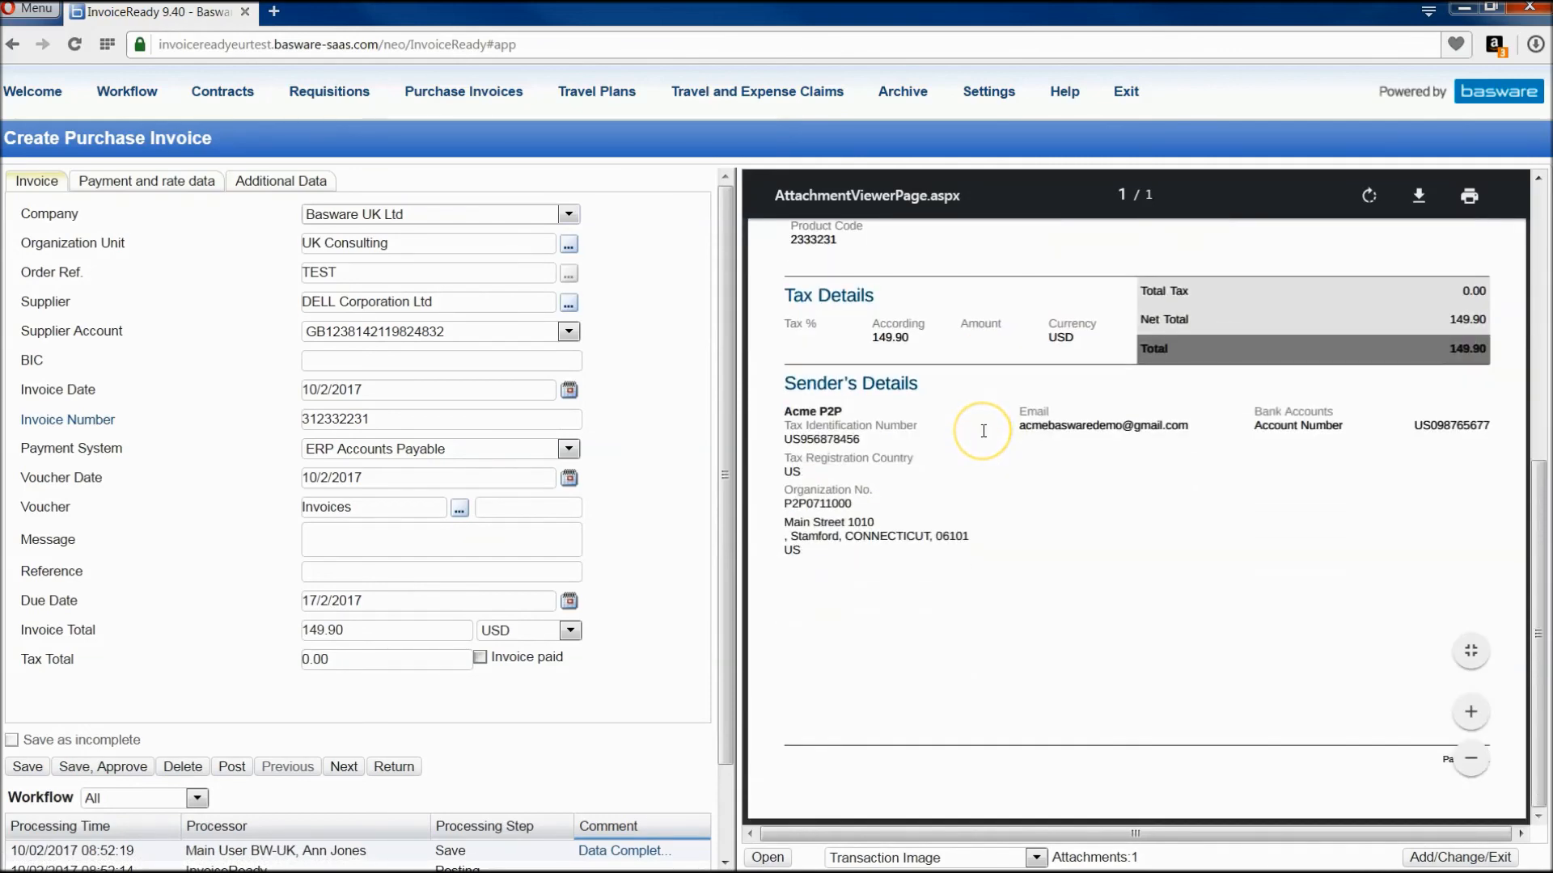
scroll(983, 430, "up", 2)
scroll(983, 430, "up", 4)
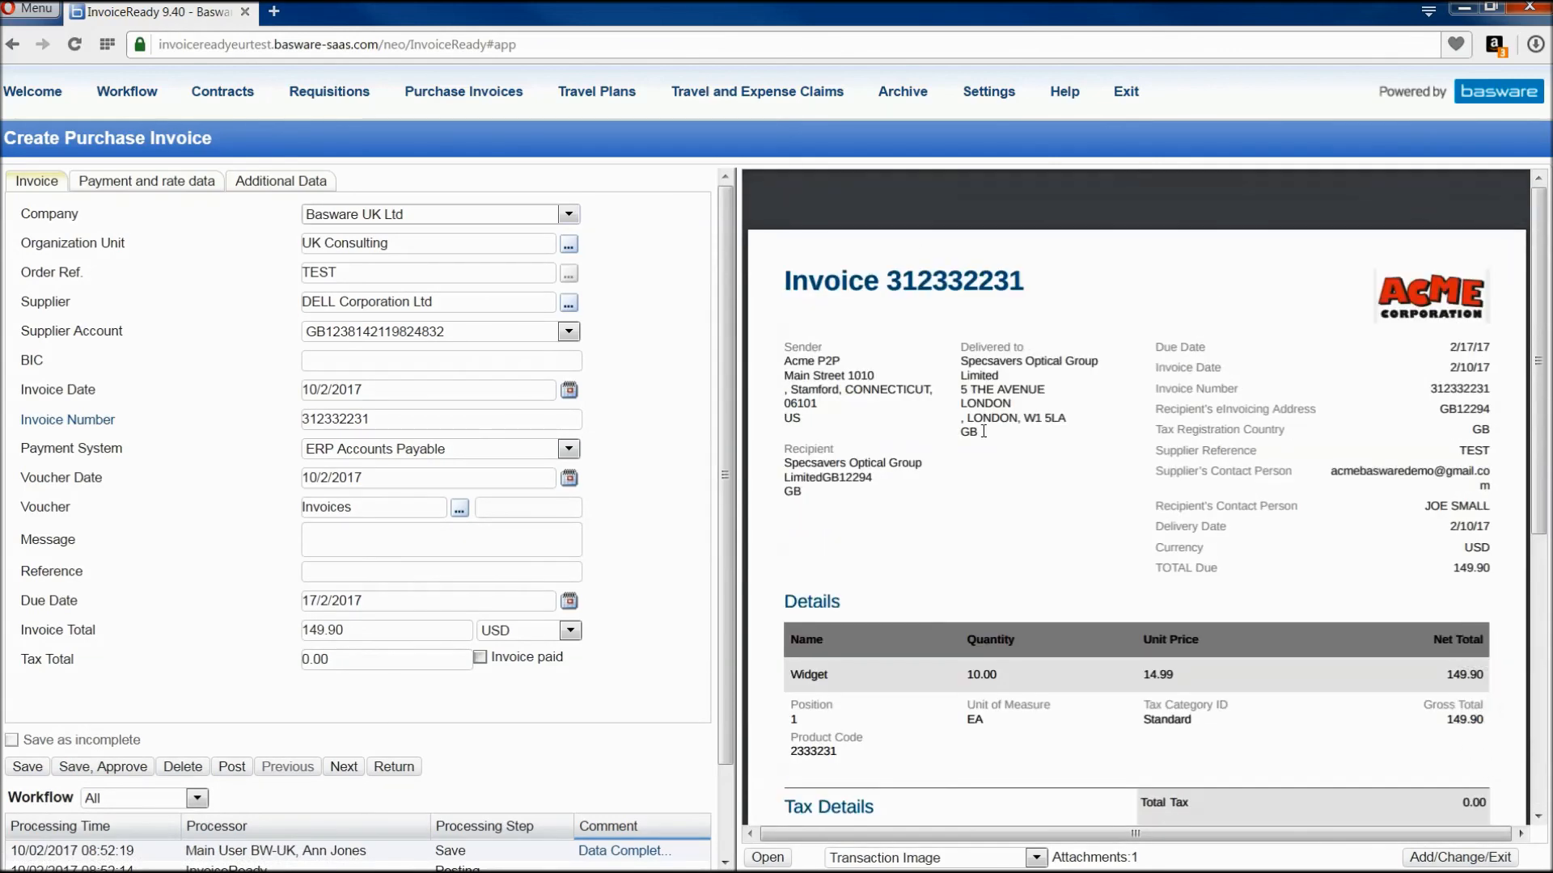